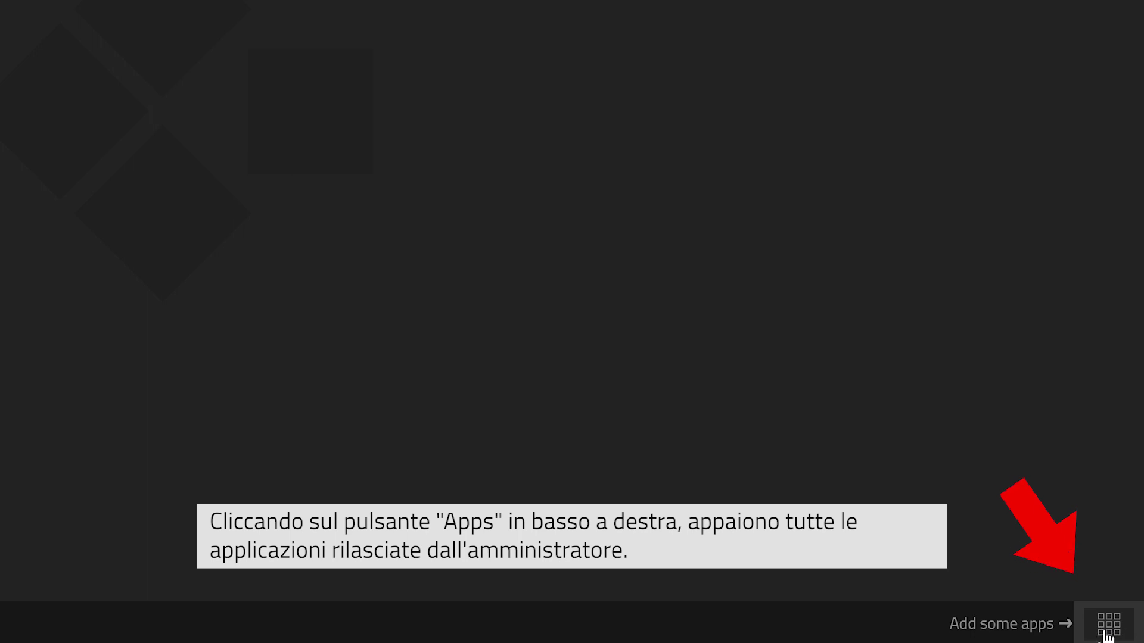
Add Call List, master IP Phone IP112, Switchboard, Room 1, Chat, Users, Softphone and Fax to the home screen, and return there.
left_click(1115, 628)
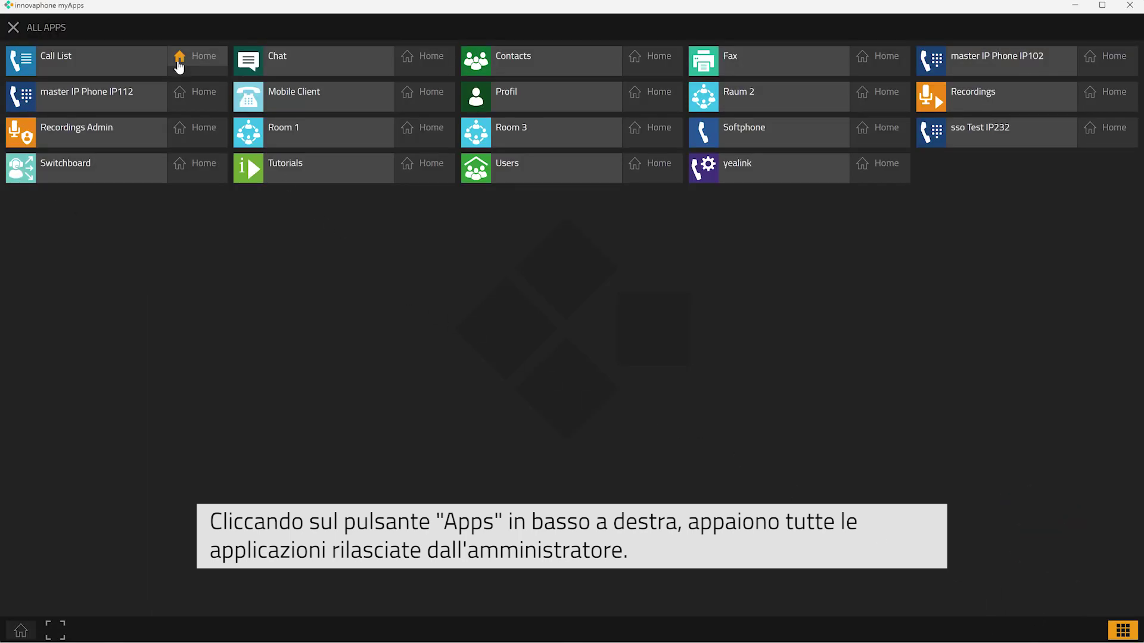
left_click(179, 168)
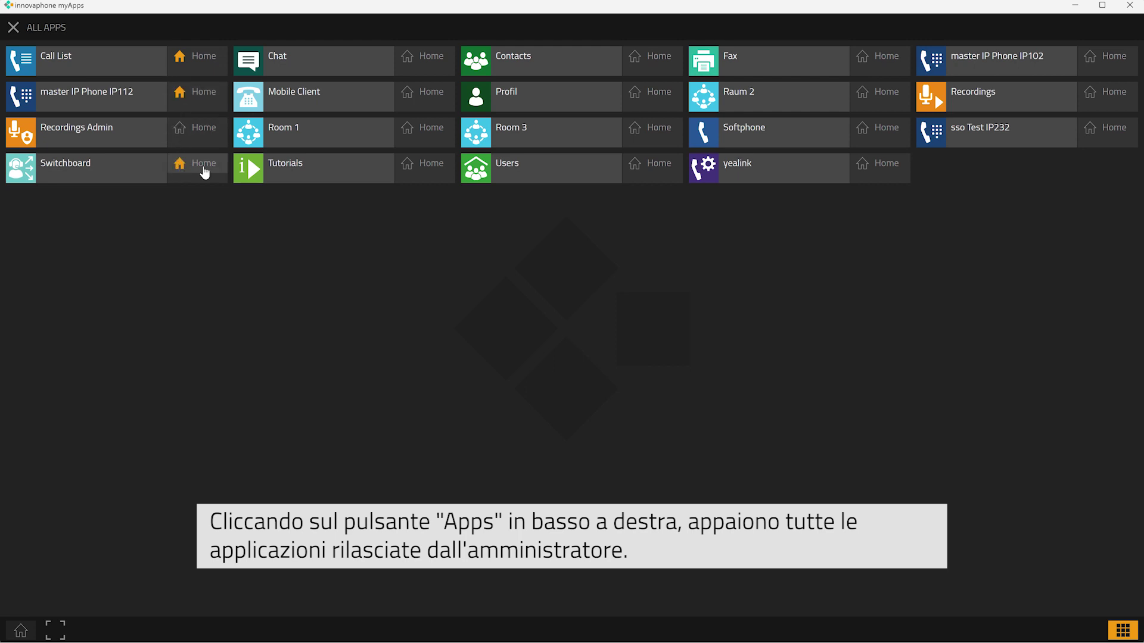
left_click(408, 131)
left_click(409, 57)
left_click(646, 169)
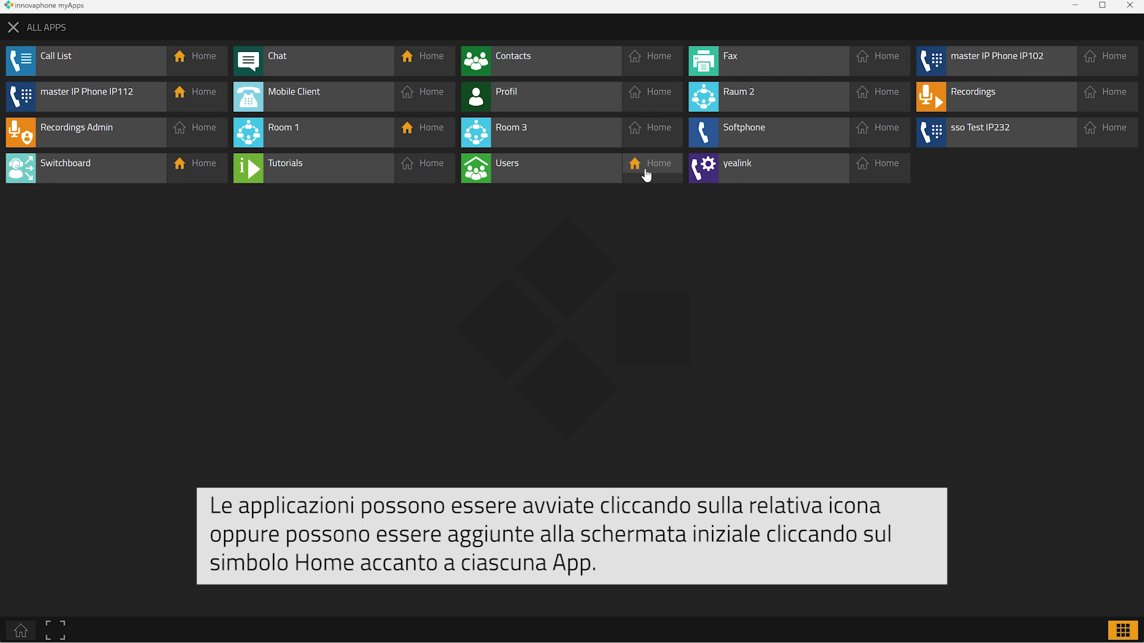
left_click(862, 131)
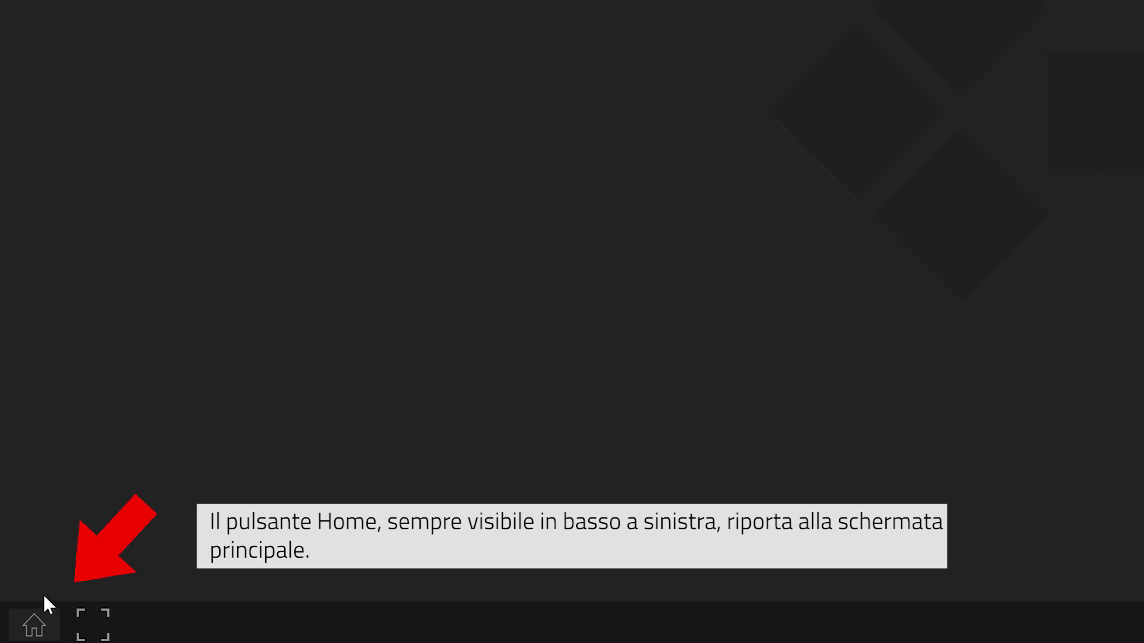
left_click(34, 625)
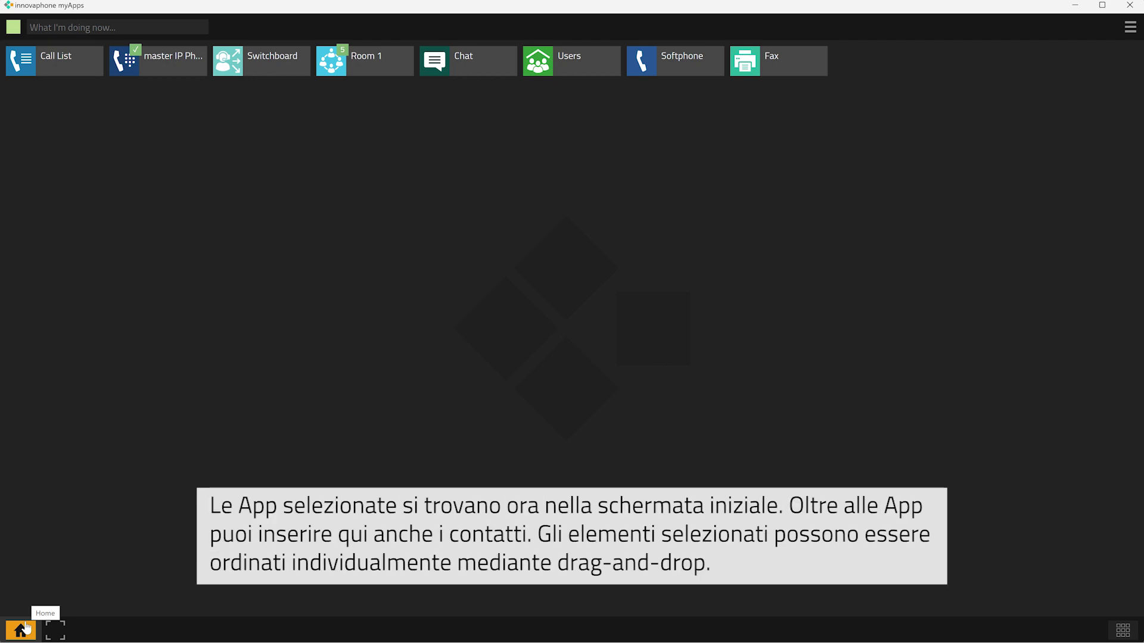
Add six contacts from the Users app to the home screen, and close the Users app.
left_click(585, 76)
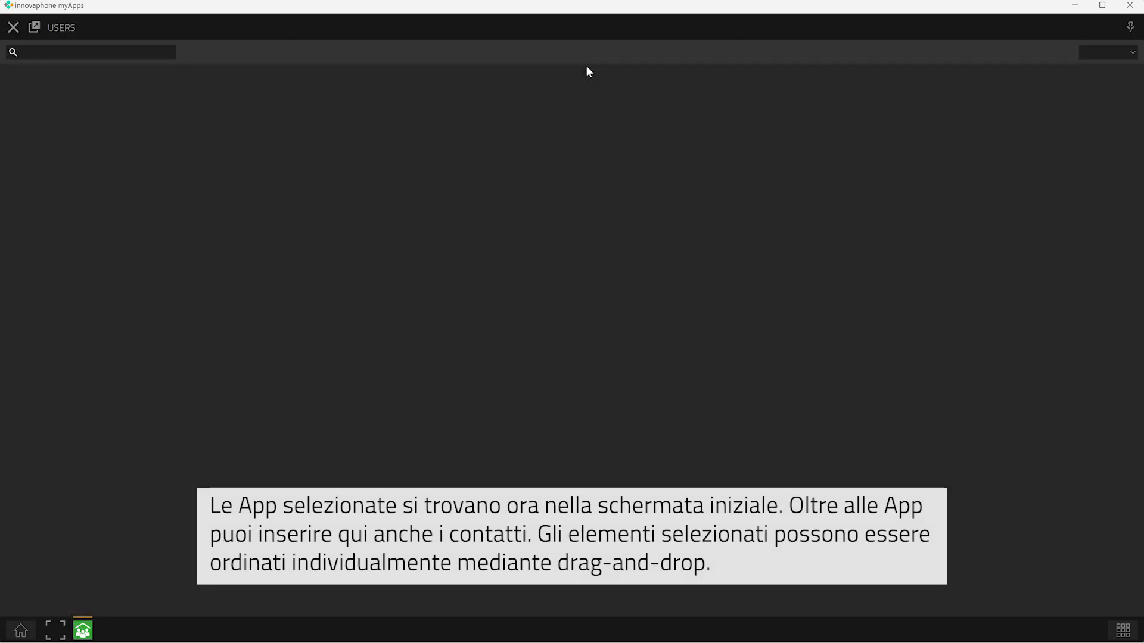
left_click(155, 85)
left_click(155, 157)
left_click(346, 192)
left_click(536, 121)
left_click(727, 157)
left_click(917, 193)
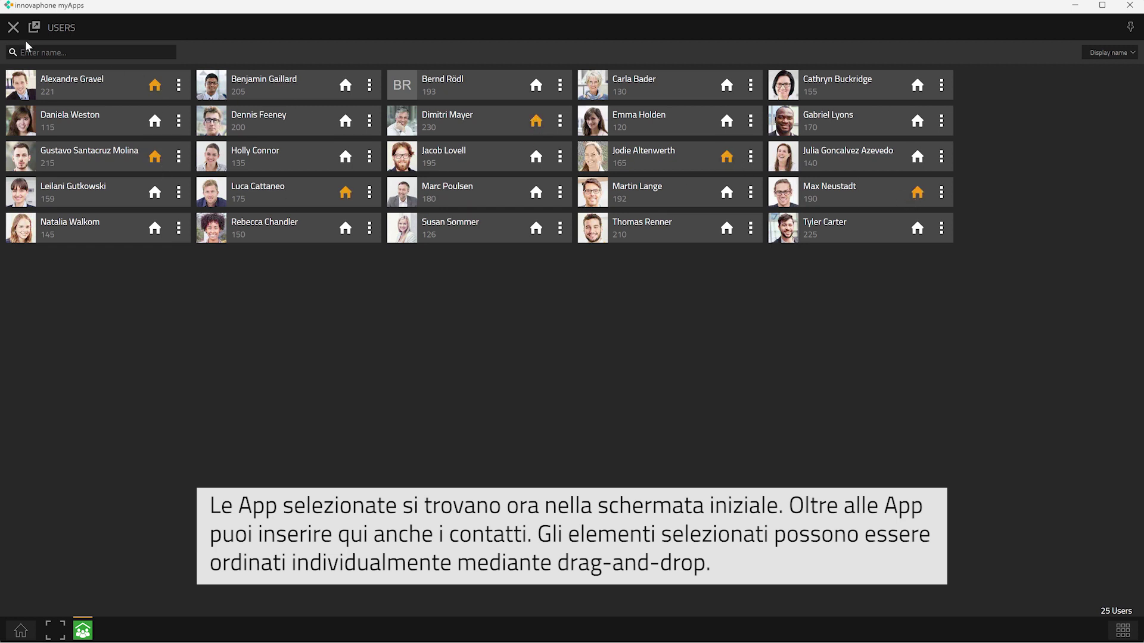
left_click(13, 27)
Reorder the home screen apps to Chat, Softphone, Call List, Room 1, master IP Phone, Fax, Switchboard, Users.
left_click_drag(517, 56, 36, 56)
left_click_drag(667, 59, 150, 58)
left_click_drag(584, 68, 370, 60)
left_click_drag(768, 60, 560, 67)
Create a new home screen group by moving one contact below the existing items, and name the group "contacts".
left_click_drag(272, 102, 264, 183)
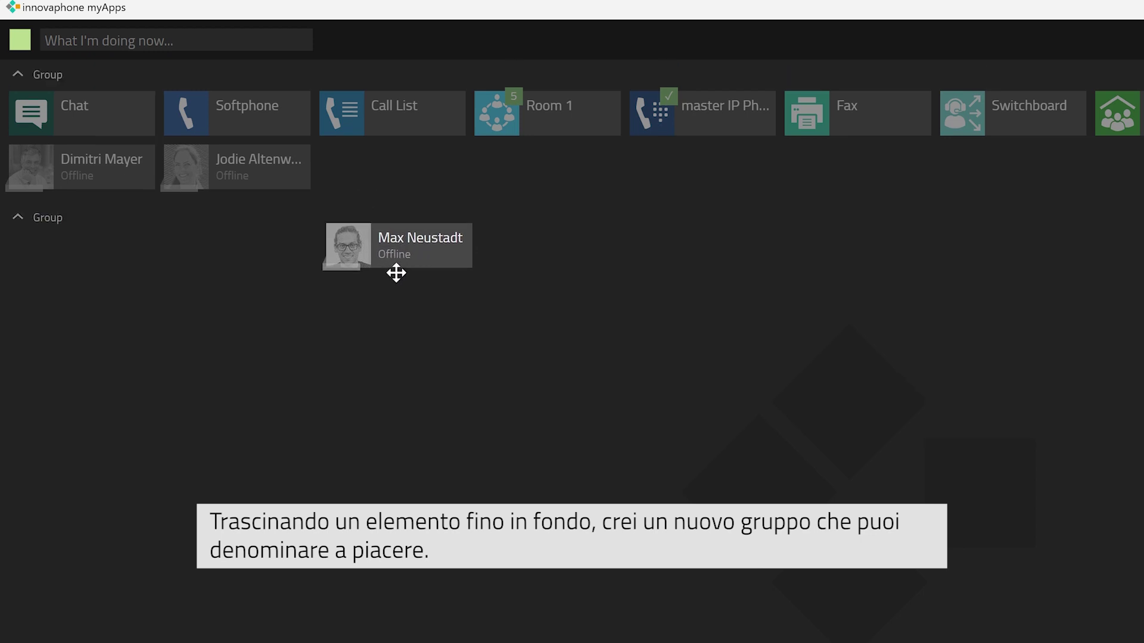
left_click_drag(396, 273, 286, 290)
type("contacts")
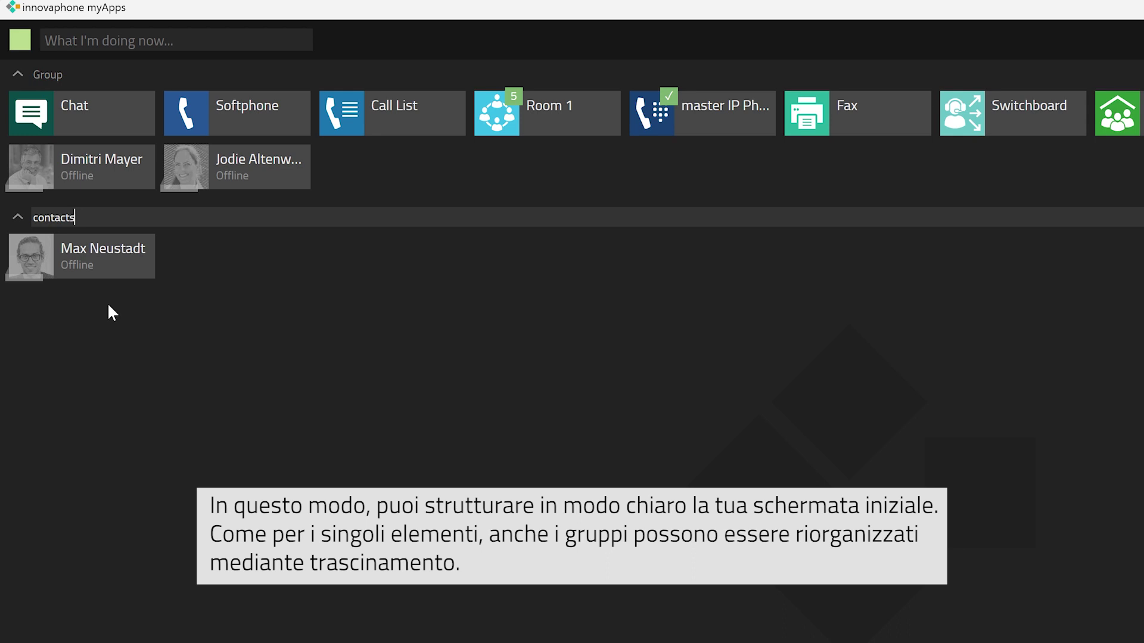
key("Return")
Move the remaining contacts from the first group into the contacts group, and try reordering the two groups.
left_click_drag(117, 182, 224, 266)
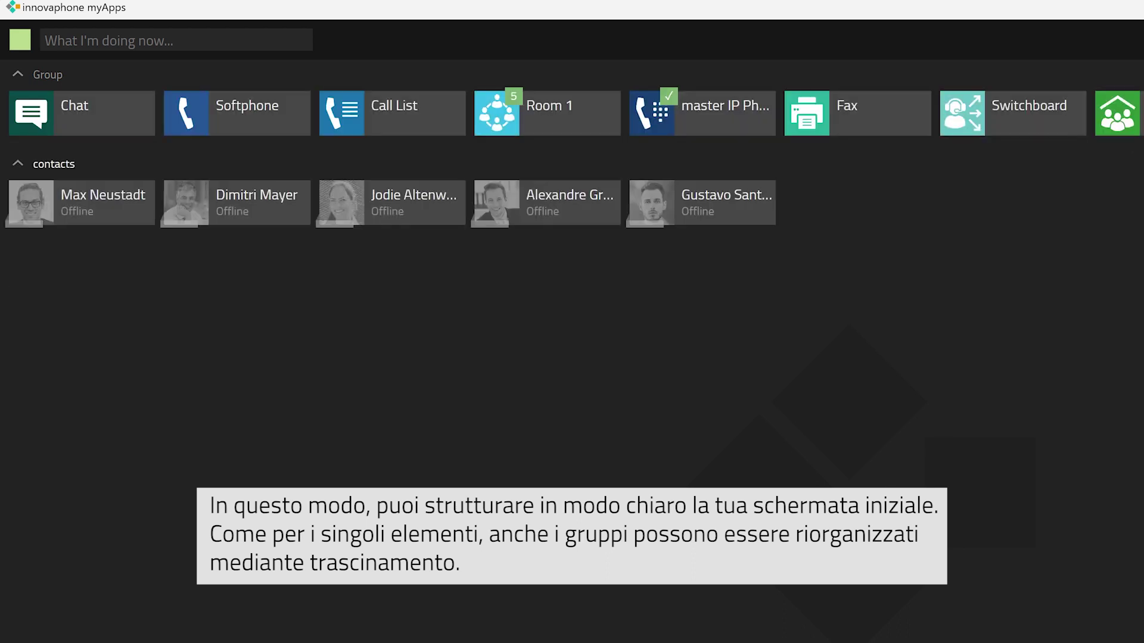
left_click_drag(1037, 218, 1047, 204)
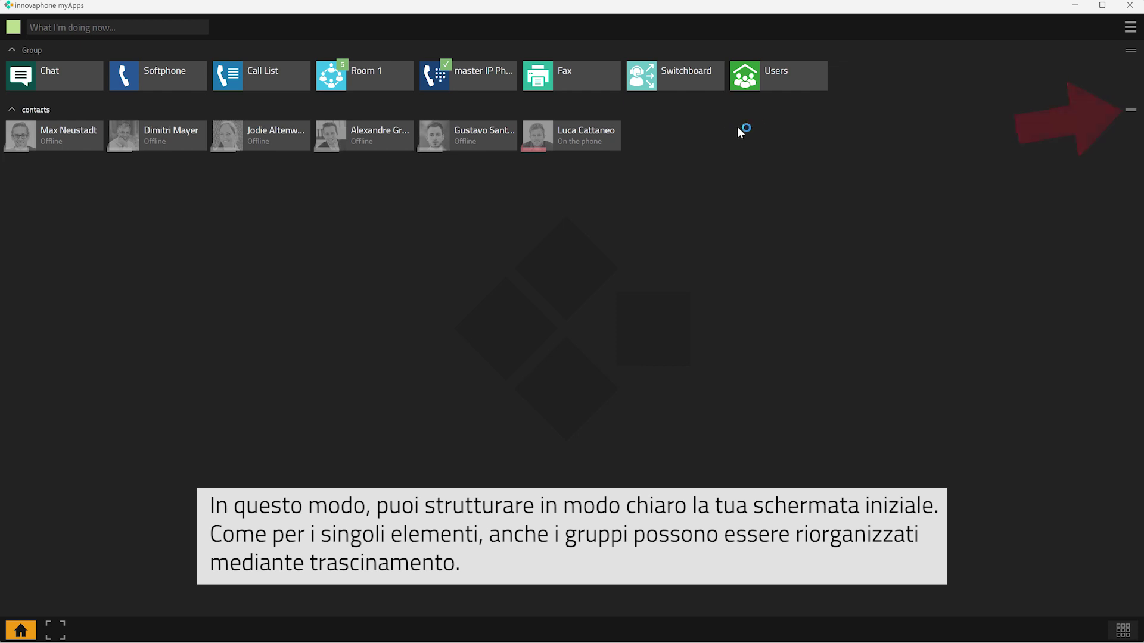
left_click_drag(1128, 90, 1119, 148)
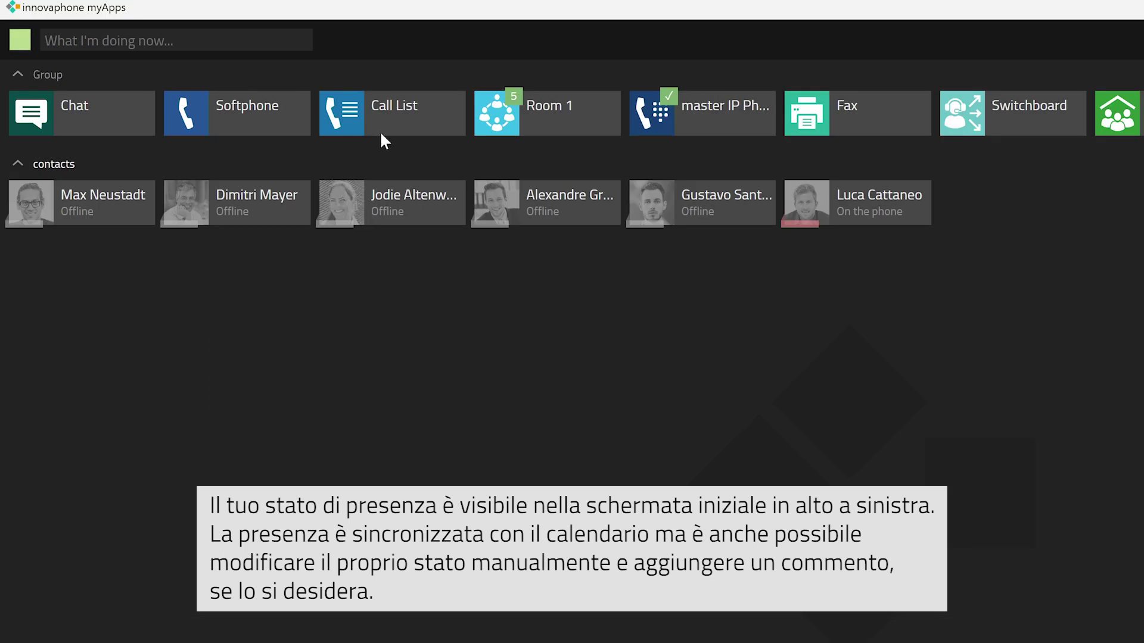
Set the presence status to Busy with the note "meetin".
left_click(26, 44)
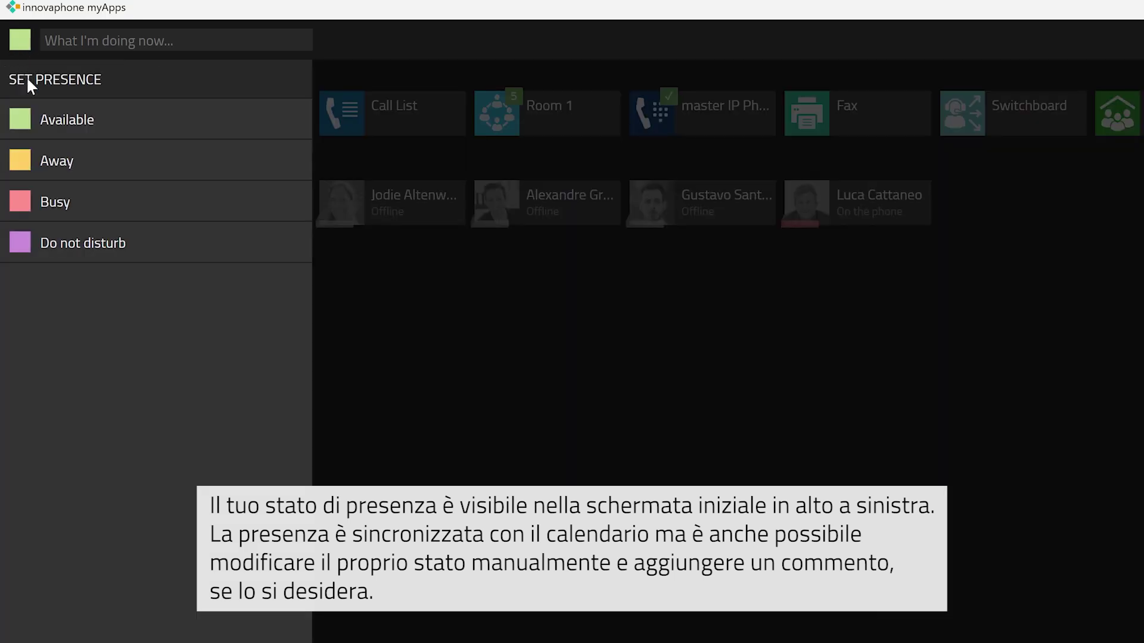
left_click(56, 202)
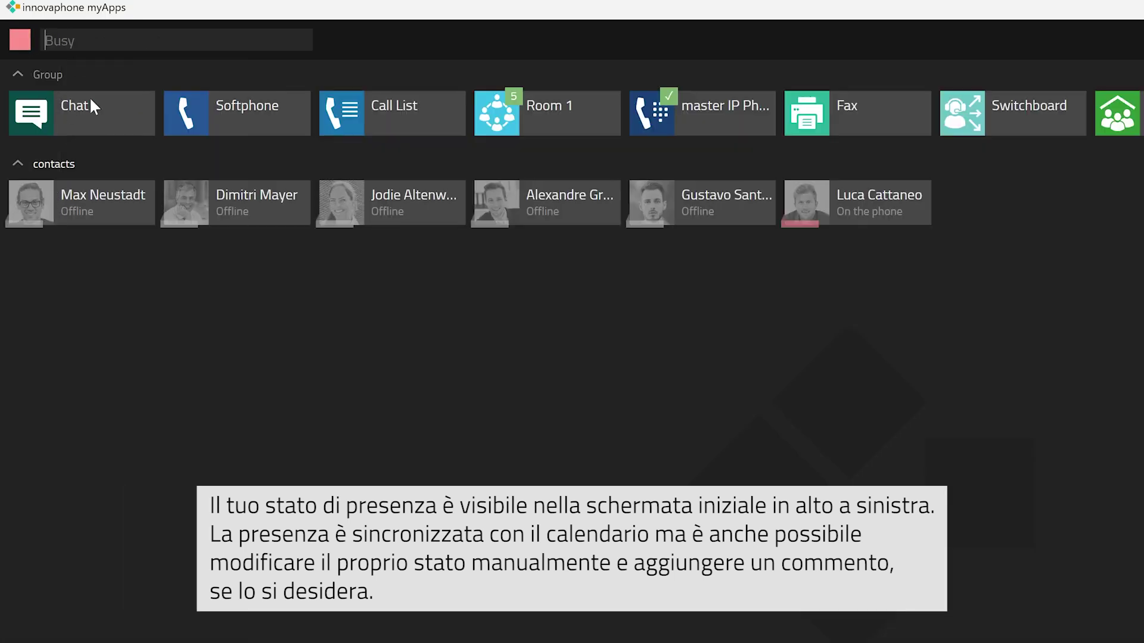
type("meetin")
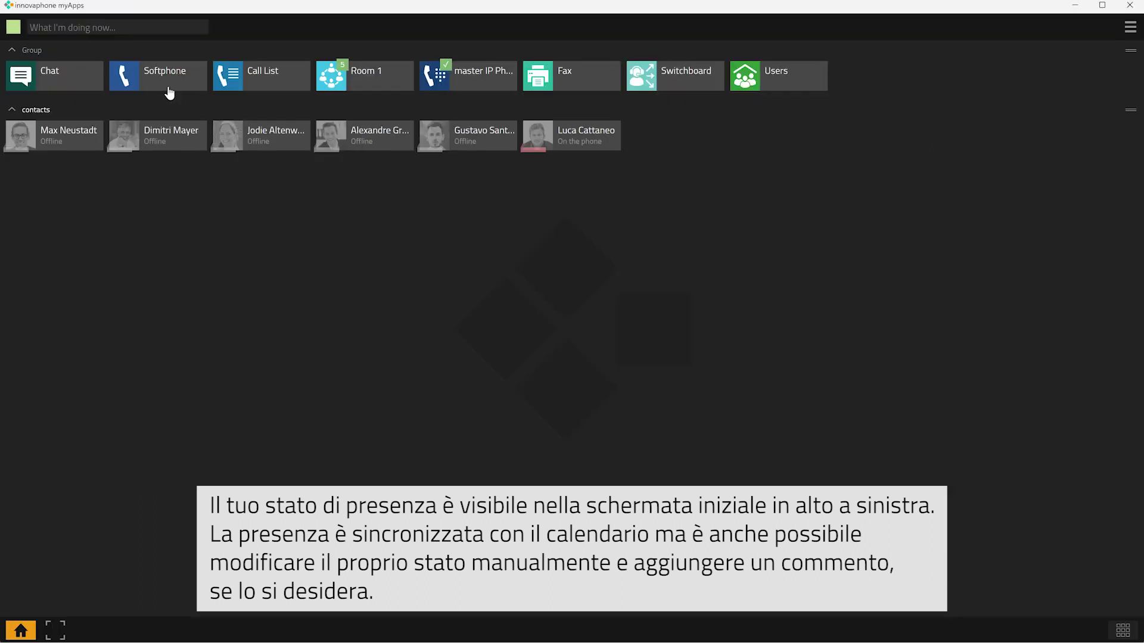
Open the Softphone and Chat apps from the home screen, and switch between the two running apps.
left_click(169, 92)
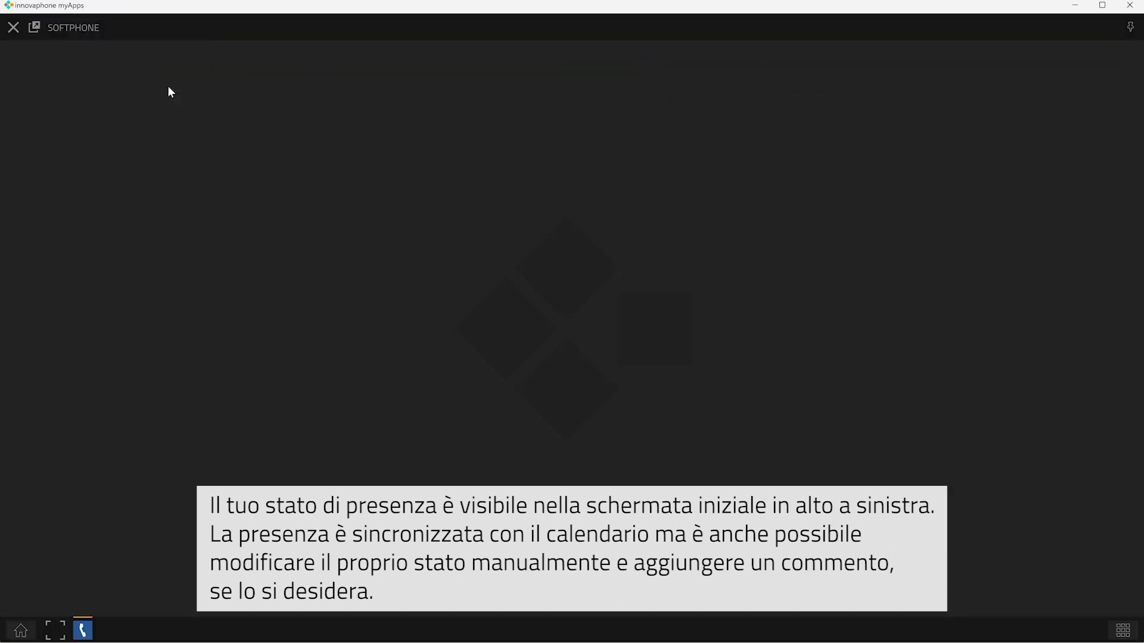
left_click(17, 630)
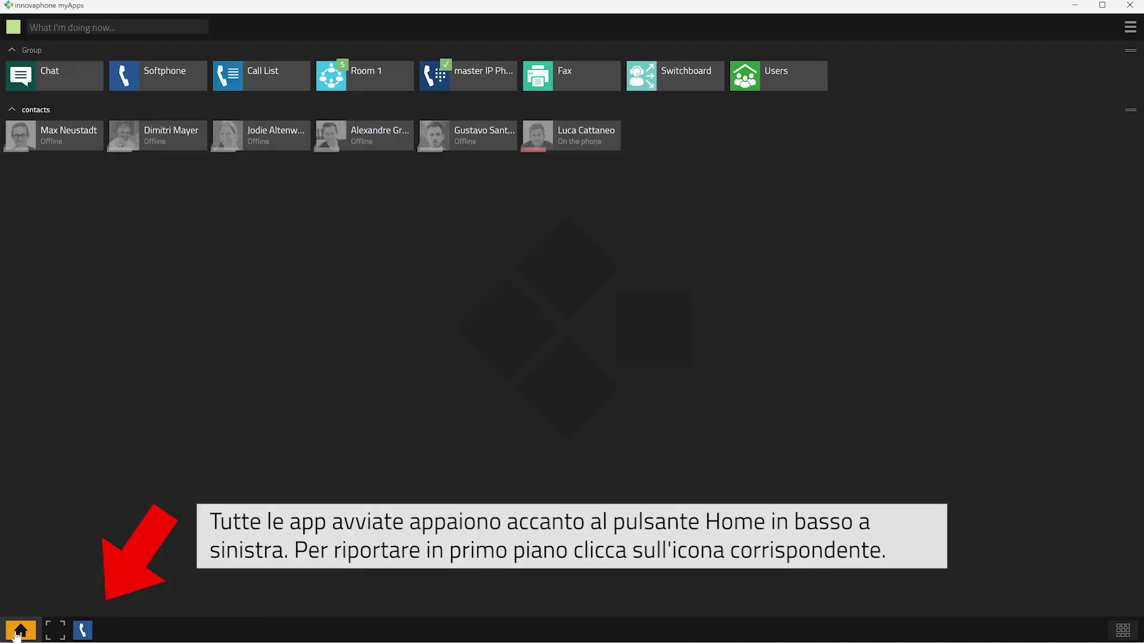
left_click(69, 86)
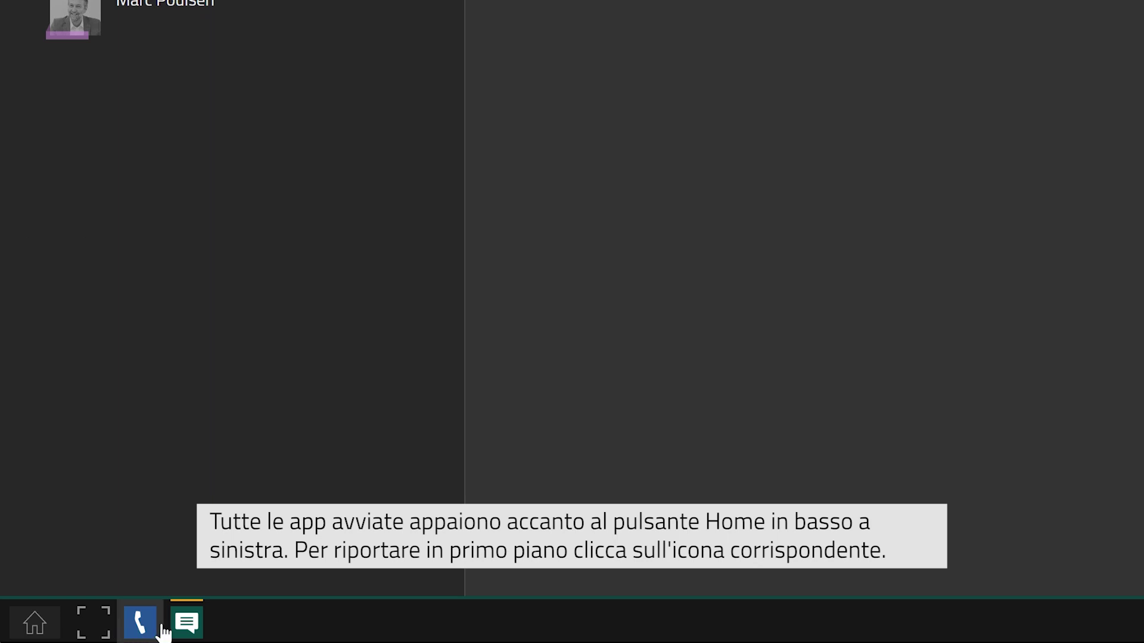
left_click(141, 624)
left_click(186, 624)
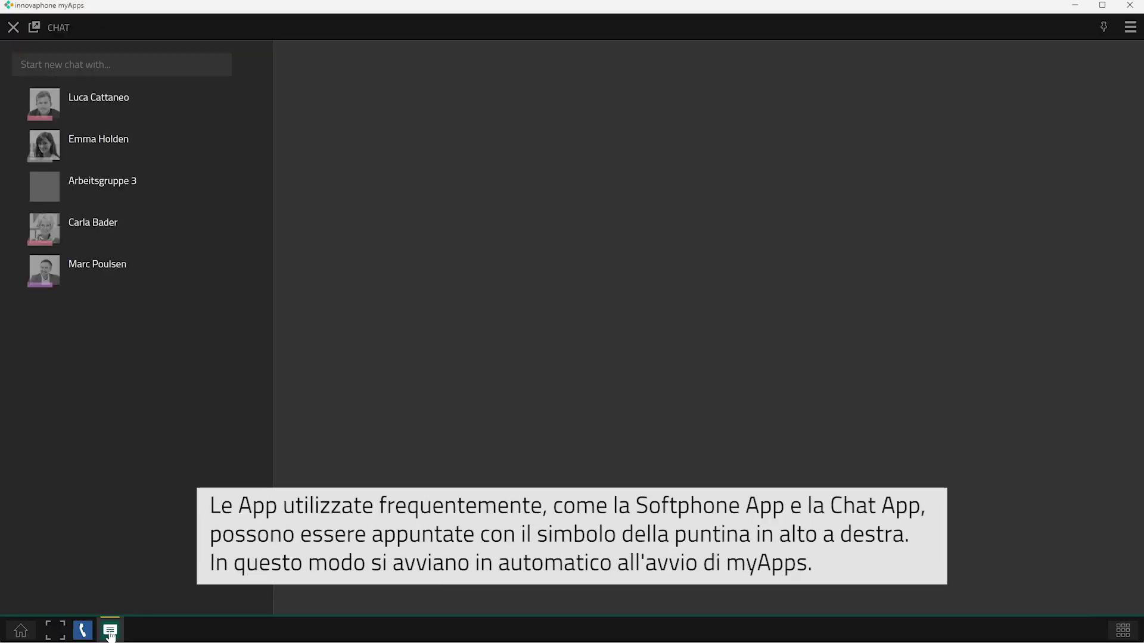
Pin and unpin the Softphone app for automatic start, and place it in the app focus frame.
left_click(84, 632)
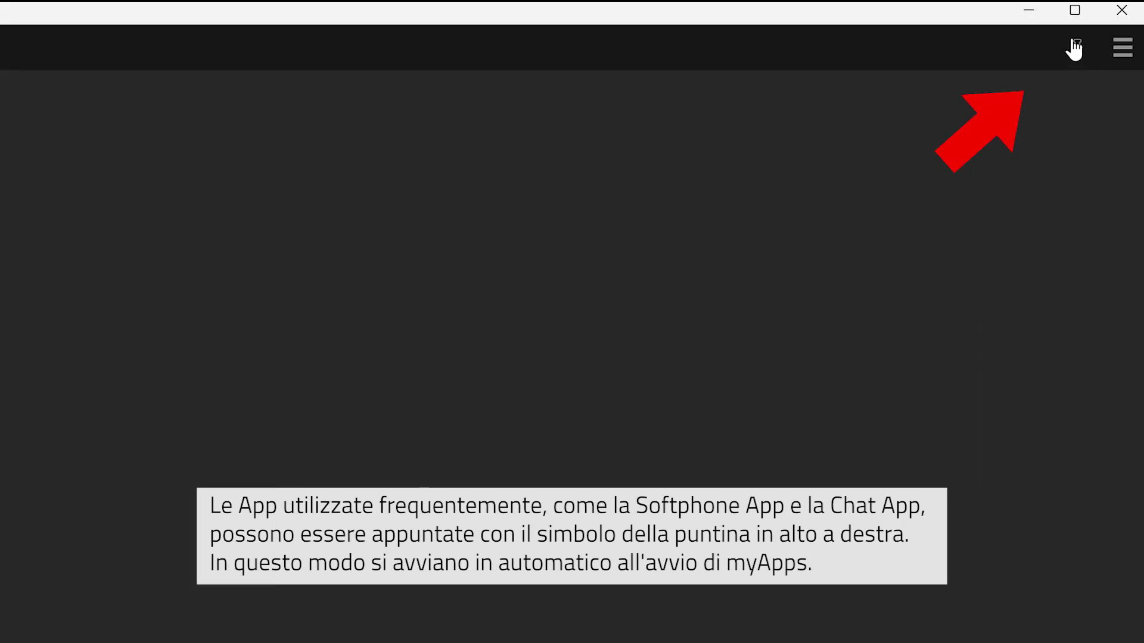
left_click(1080, 55)
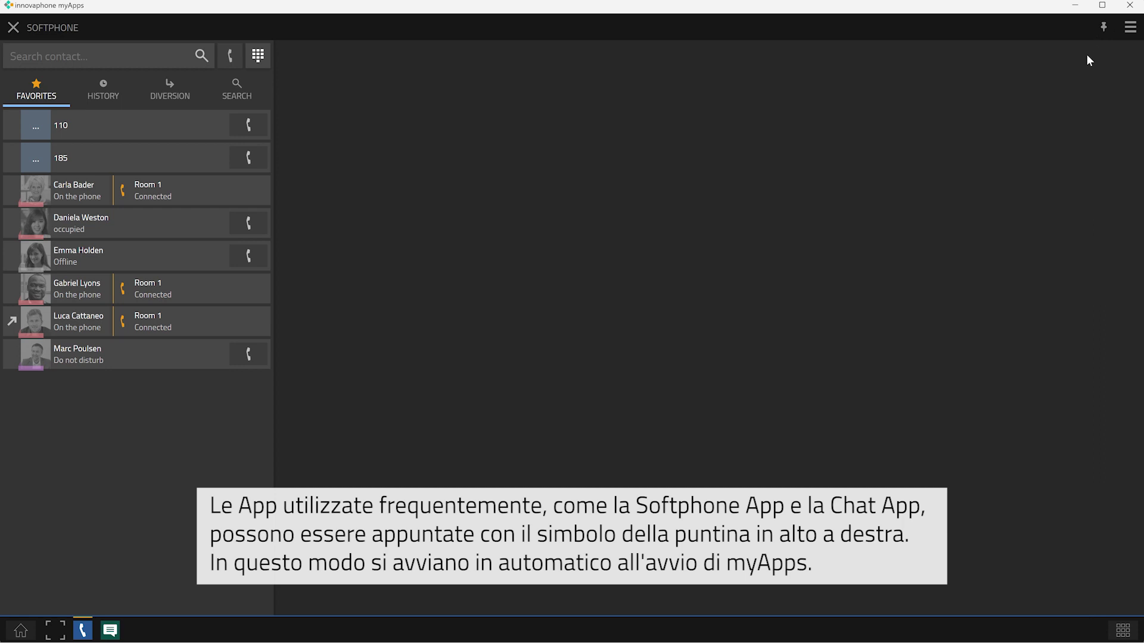
left_click(1100, 31)
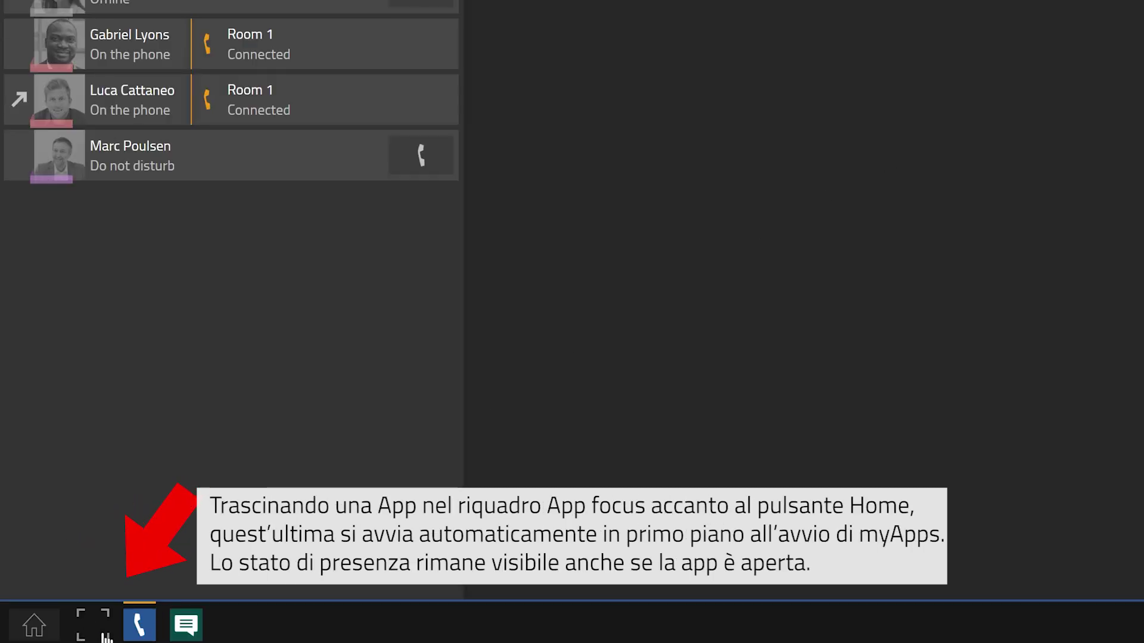
left_click_drag(141, 625, 94, 626)
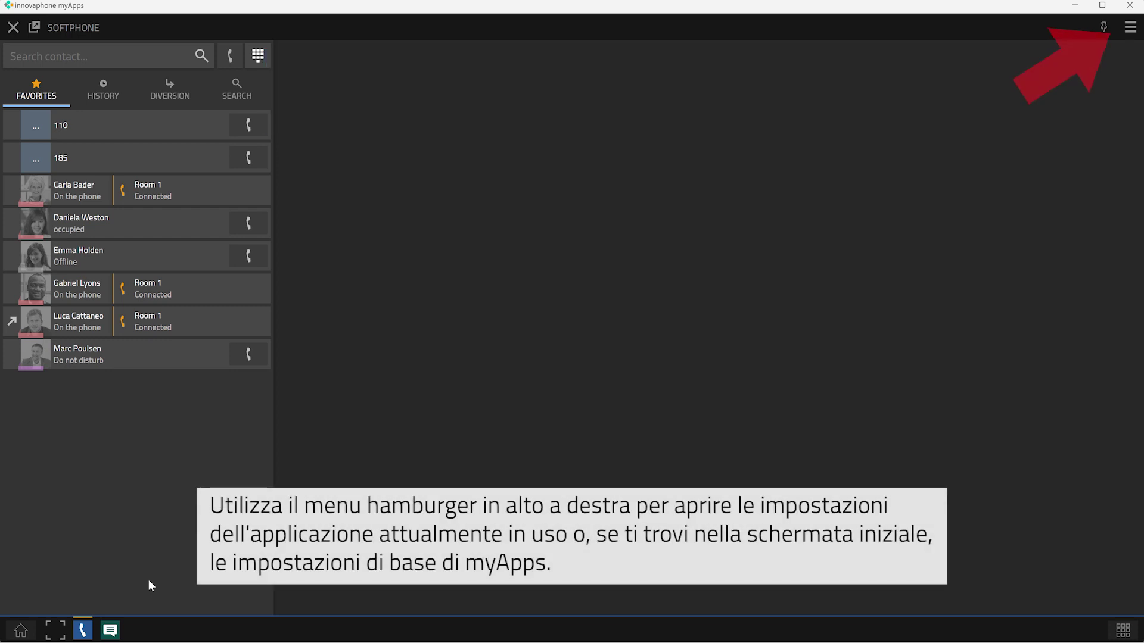
Return to the home screen and open the profile for editing from the account settings.
left_click(21, 630)
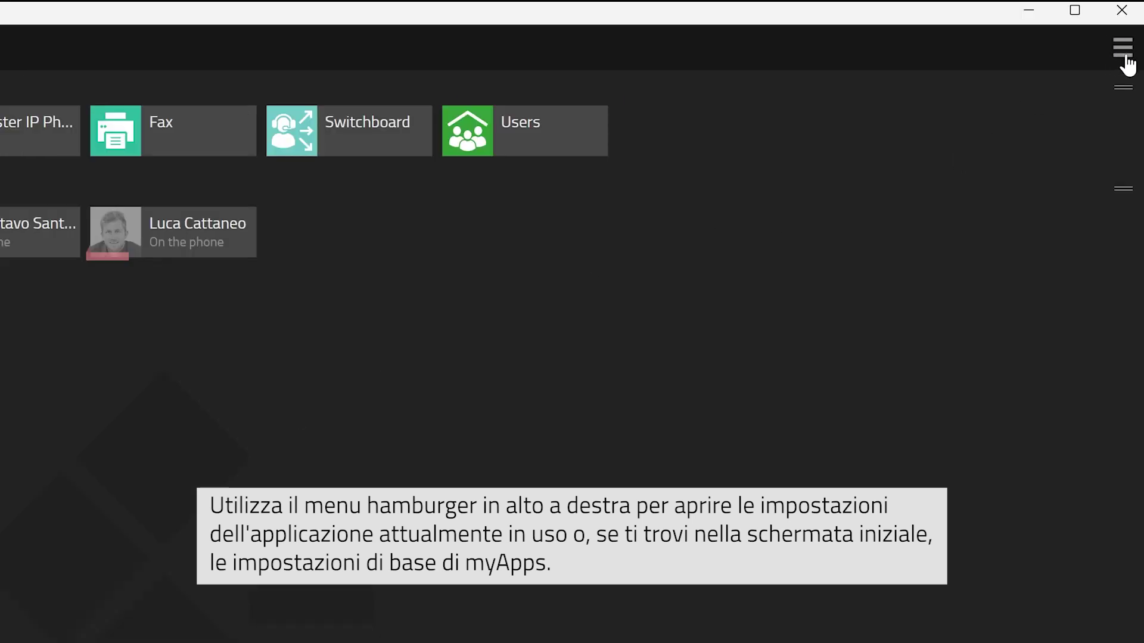
left_click(1123, 55)
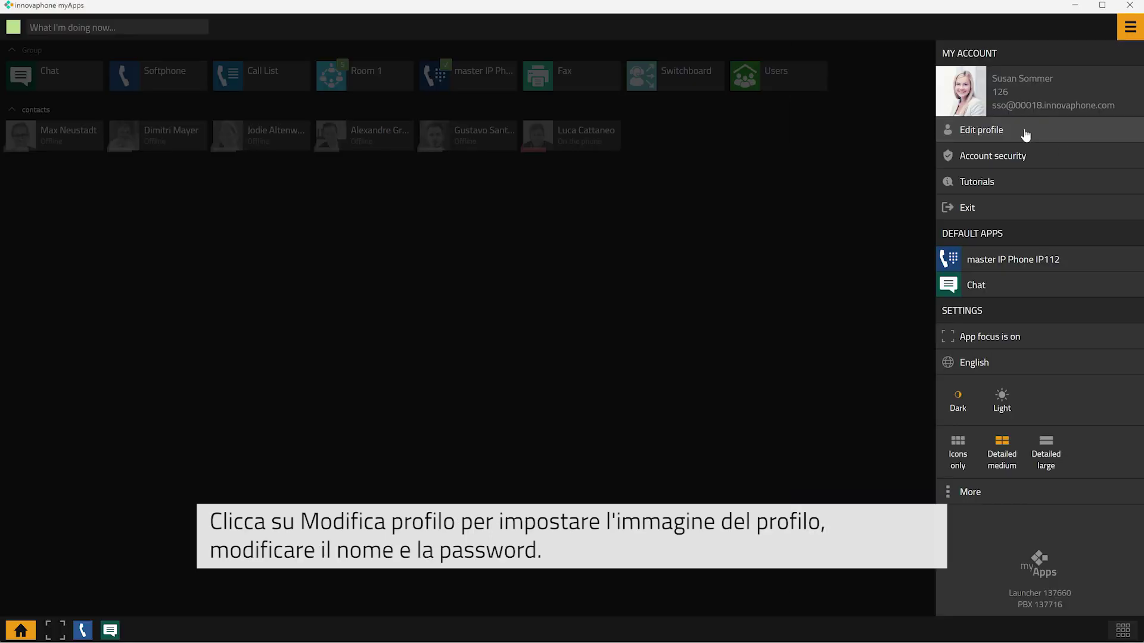
left_click(1024, 132)
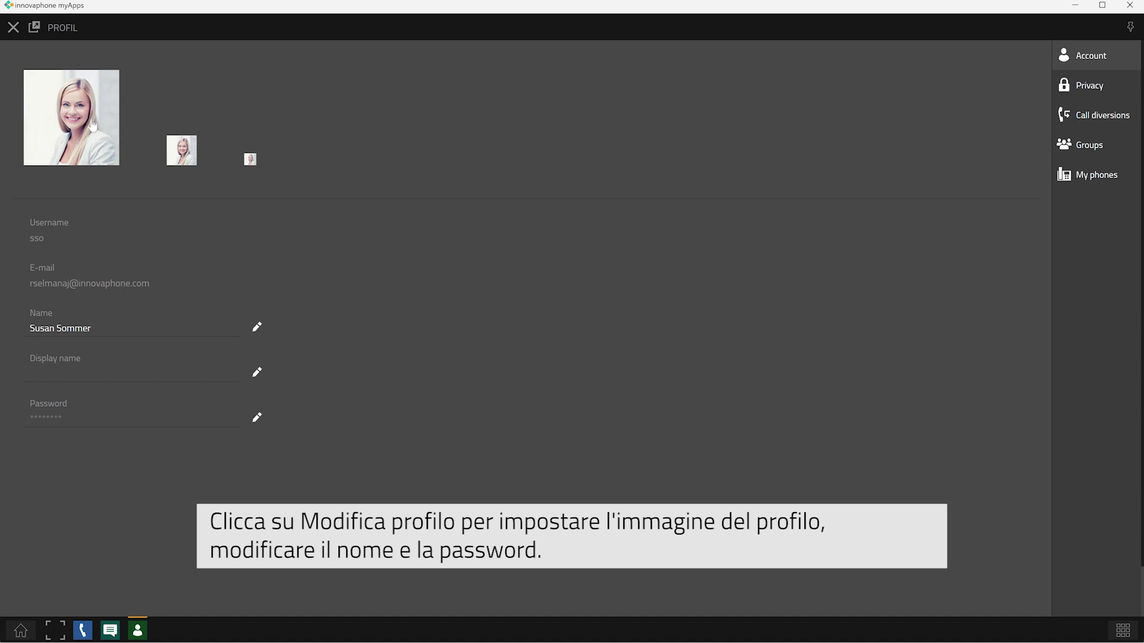
Open the profile picture, name and password for editing in turn, and cancel each one.
left_click(92, 125)
left_click(210, 64)
left_click(257, 327)
left_click(258, 327)
left_click(258, 421)
left_click(257, 420)
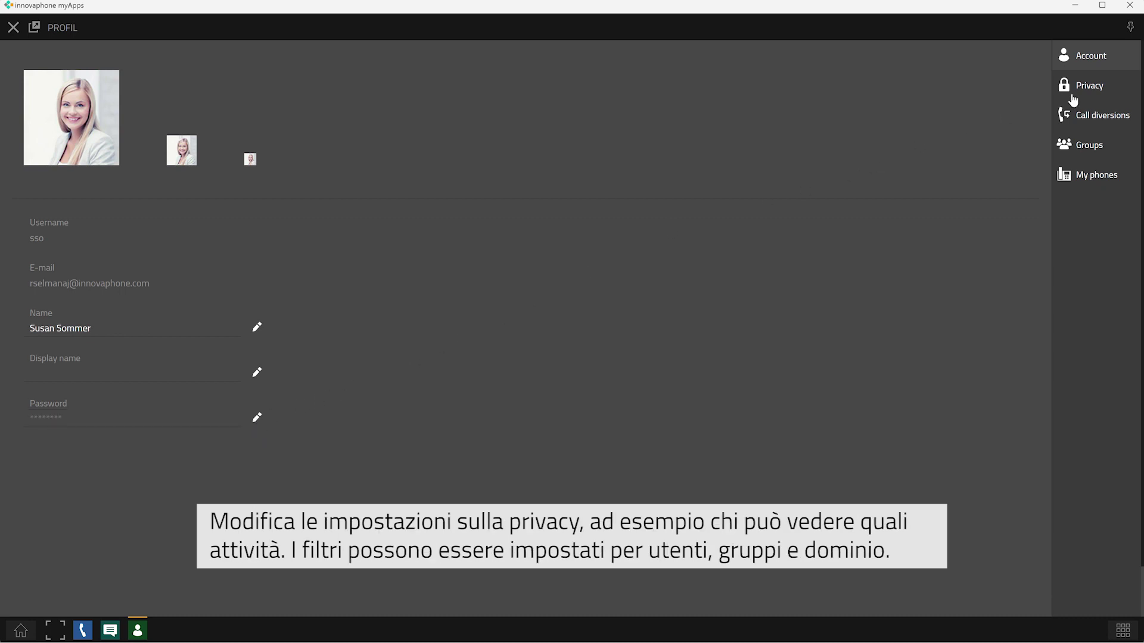
Review the profile's Privacy, Call diversions, Groups and My phones settings.
left_click(1104, 89)
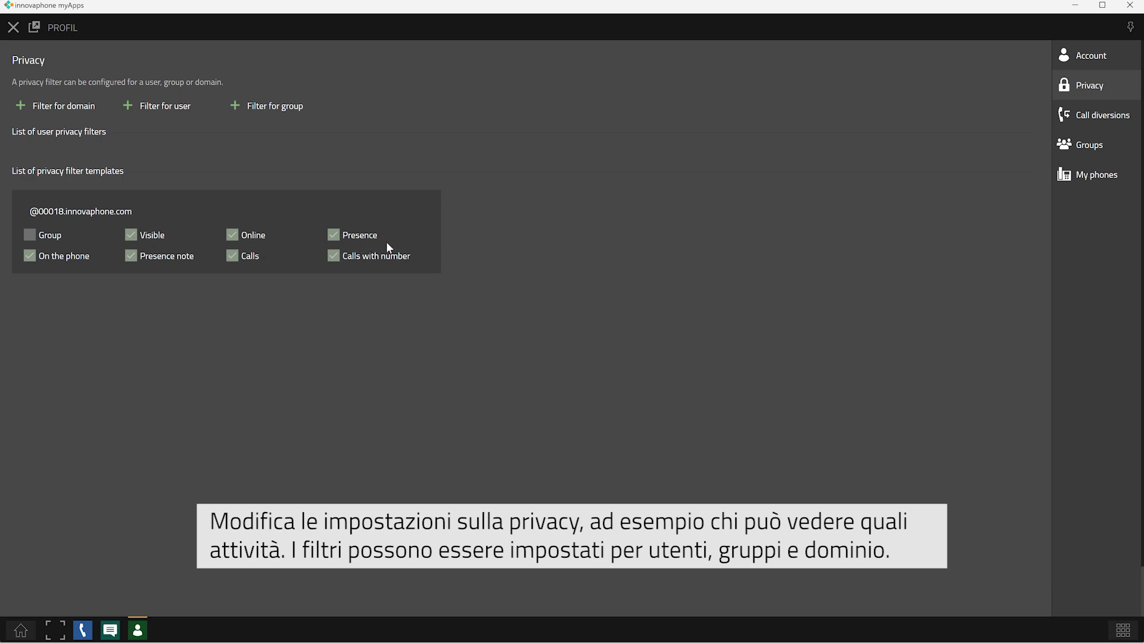
left_click(1086, 120)
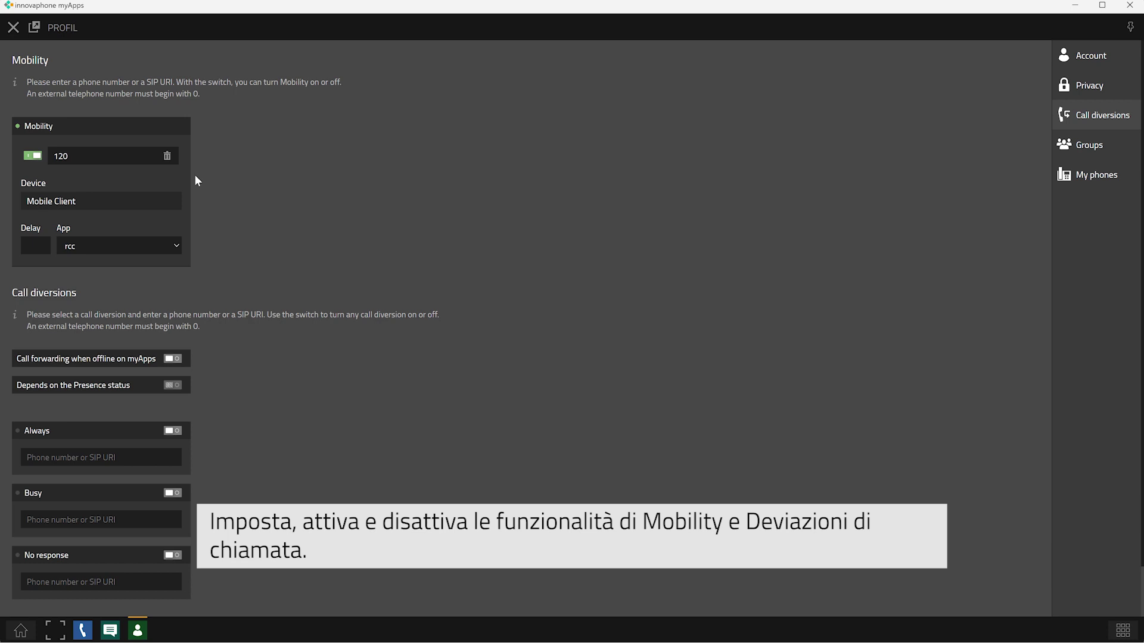
scroll(197, 180, "down", 1)
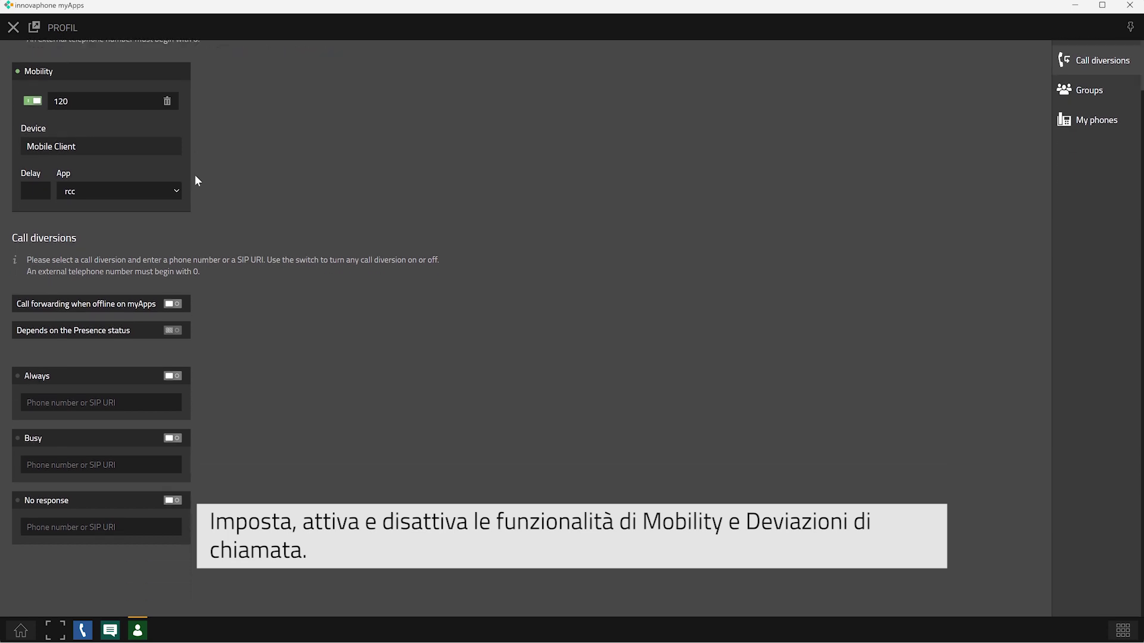
scroll(196, 178, "up", 1)
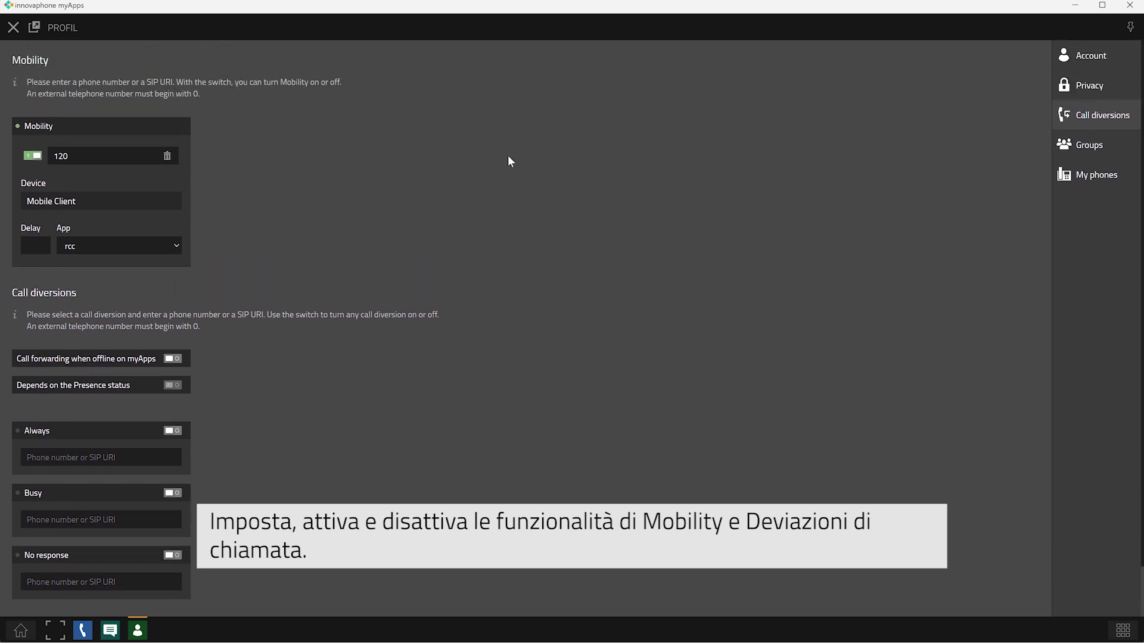
left_click(1090, 148)
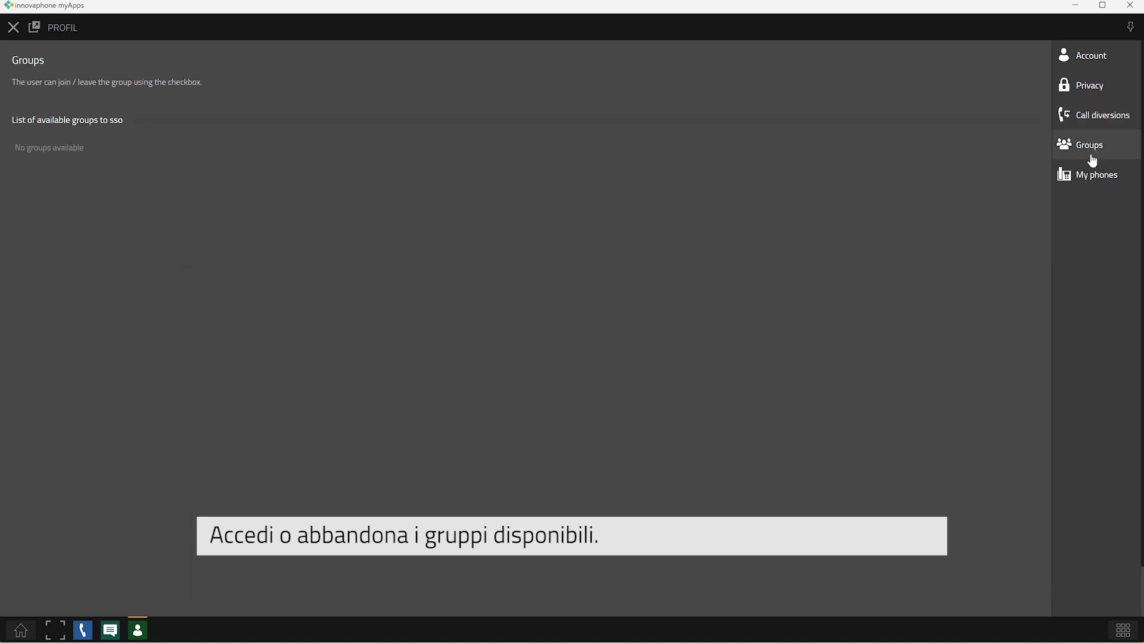
left_click(1096, 187)
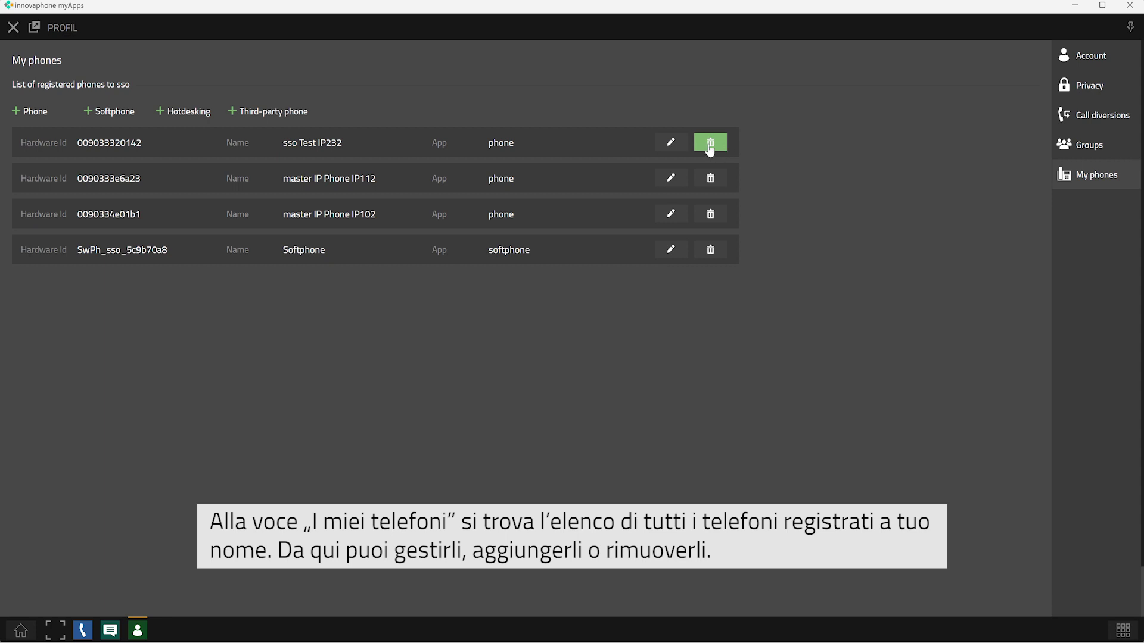
Close the profile app and bring the running Softphone app to the foreground.
left_click(13, 28)
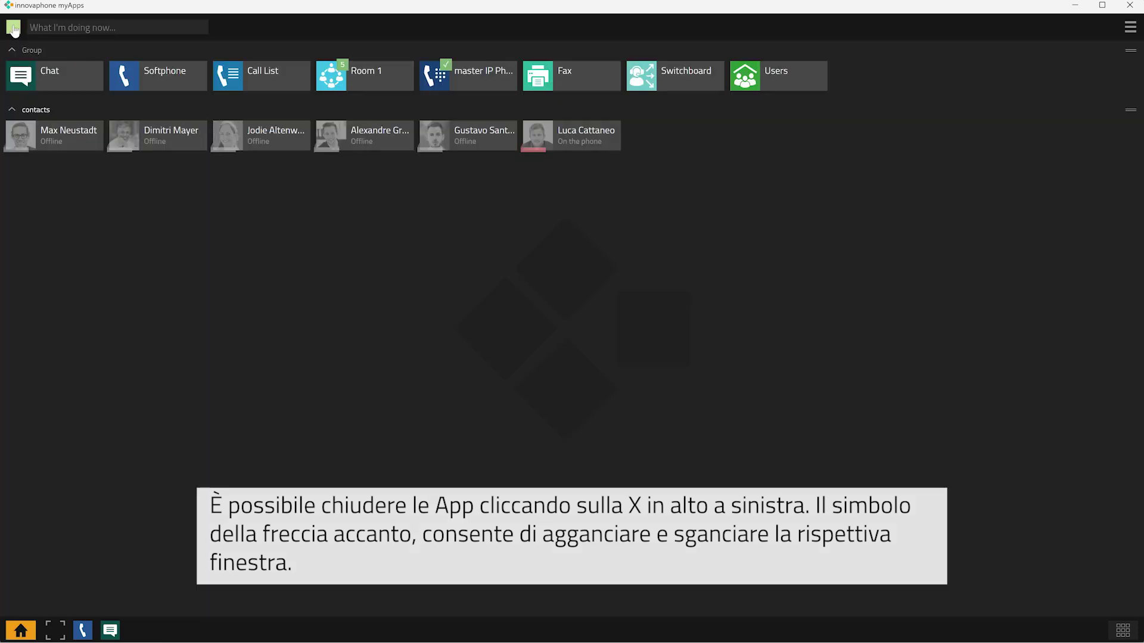
left_click(82, 630)
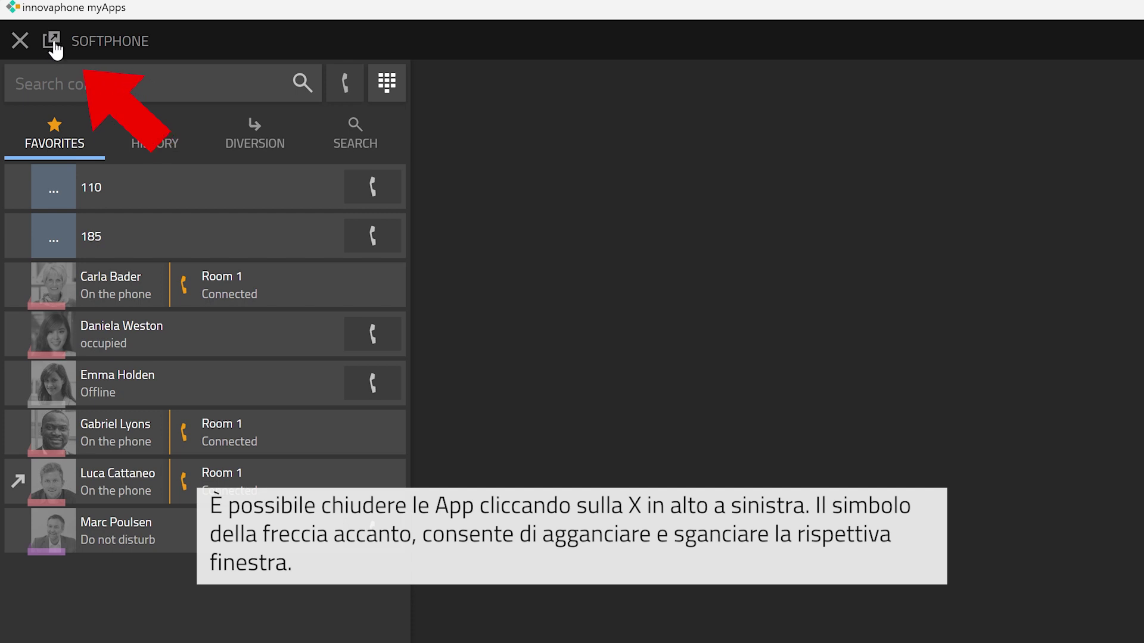
Detach the Softphone app into its own window, reposition it over the home screen, and reattach it.
left_click(54, 42)
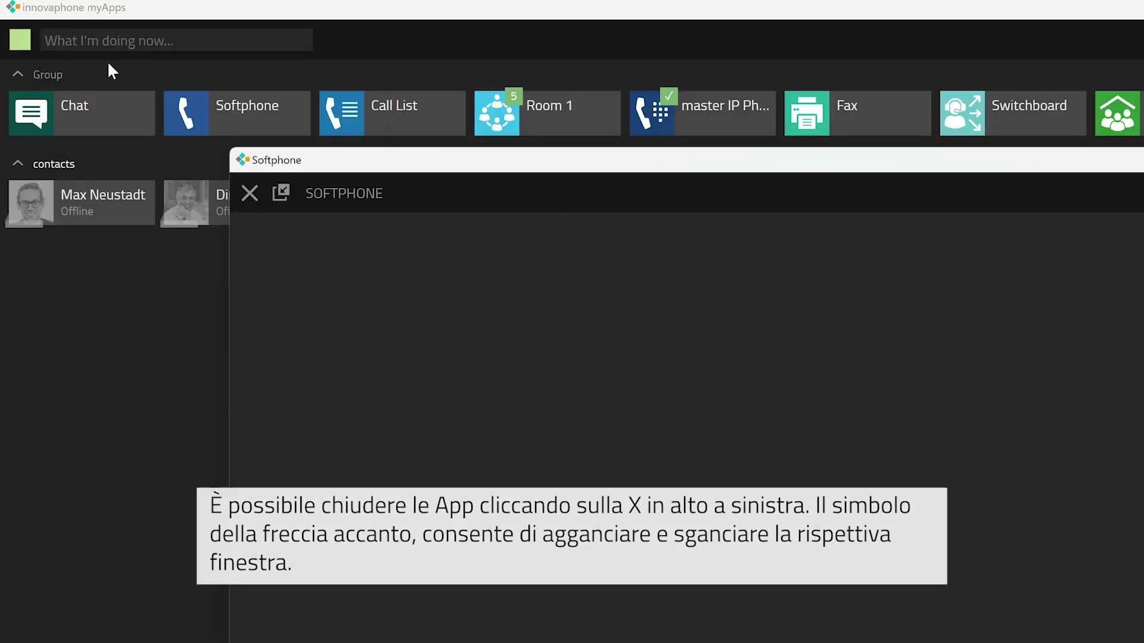
left_click_drag(535, 169, 602, 113)
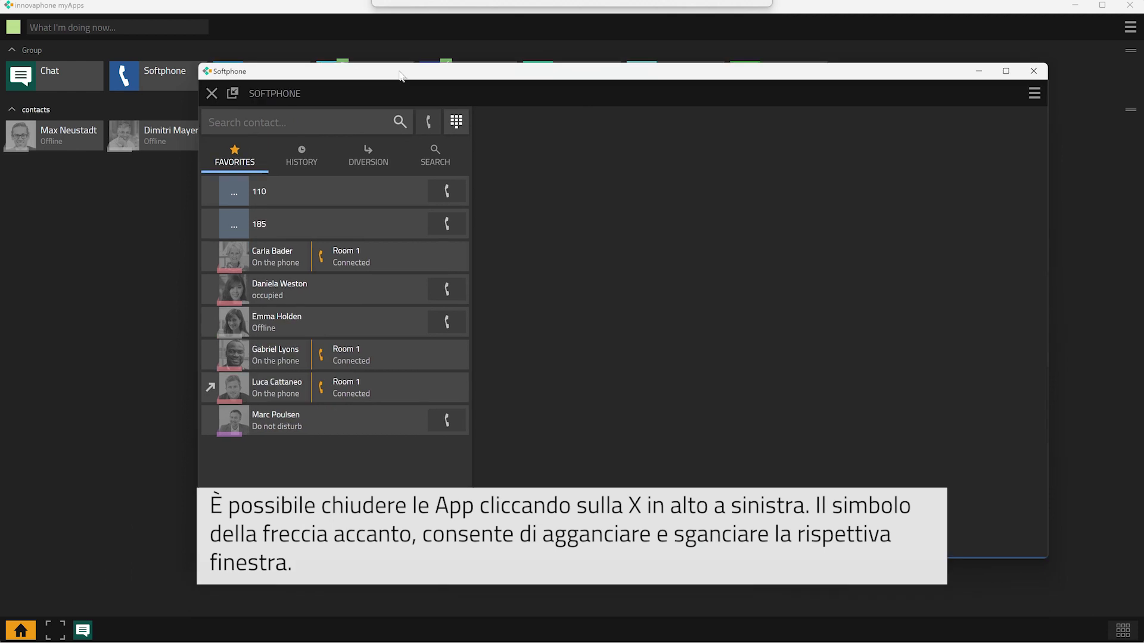
left_click_drag(400, 75, 359, 81)
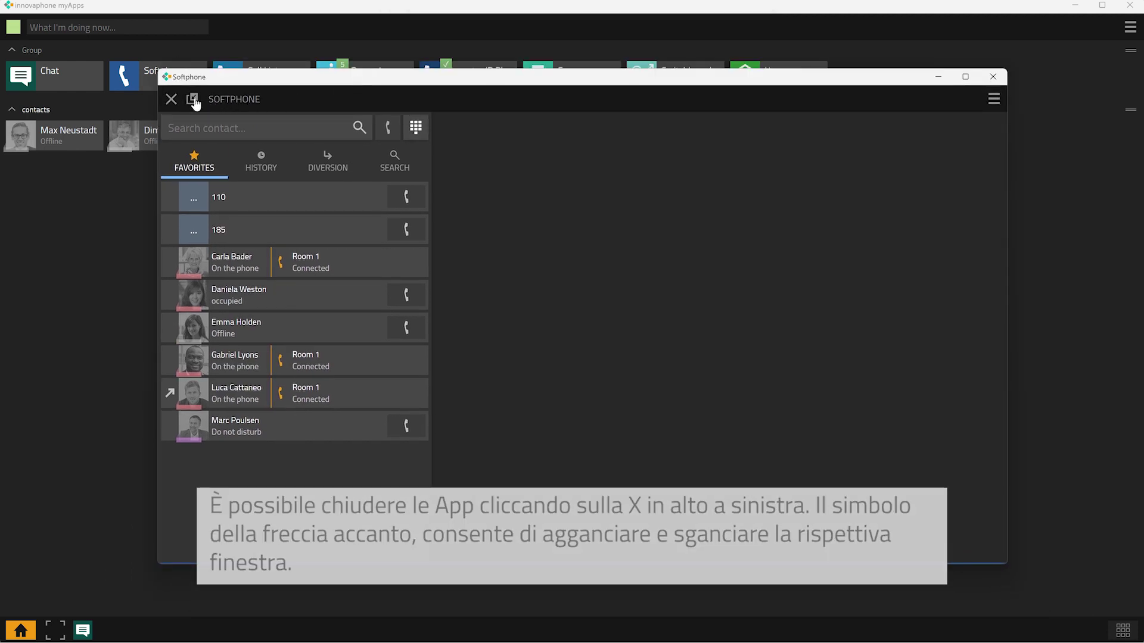
left_click(194, 102)
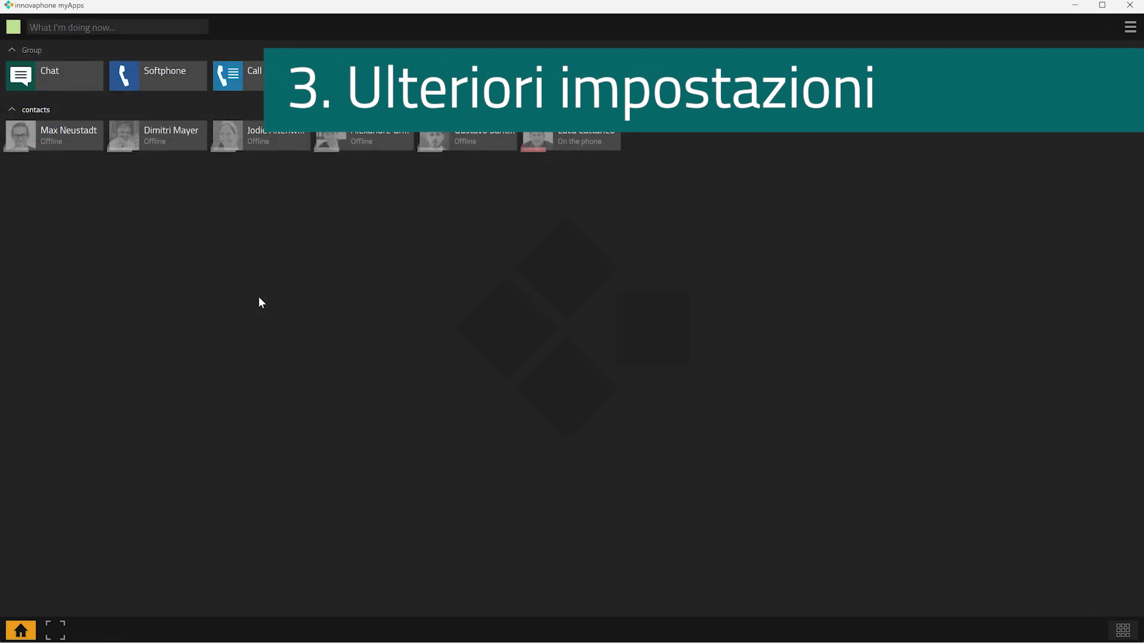
Review the current session and other logins under Account security, and open Tutorials from the account settings.
left_click(1128, 31)
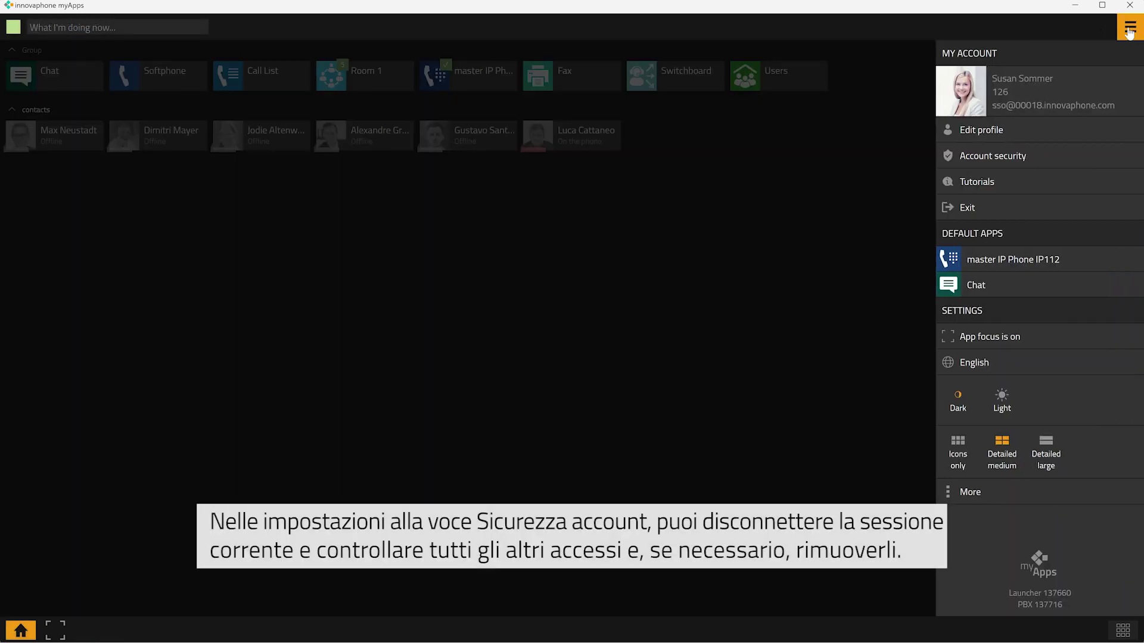
left_click(996, 160)
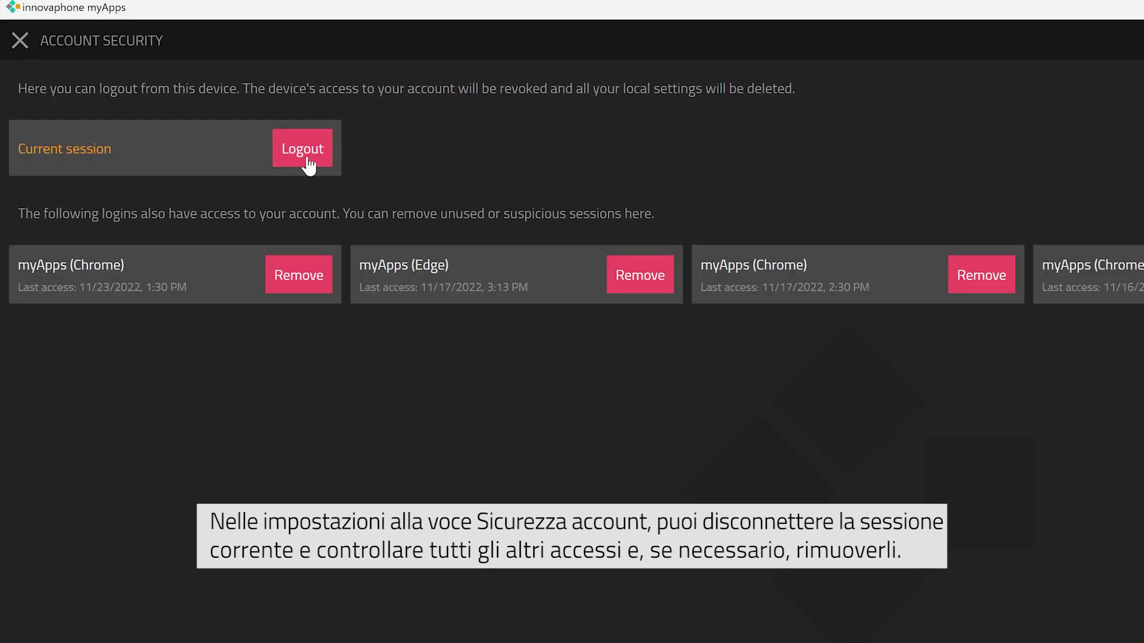
left_click(272, 288)
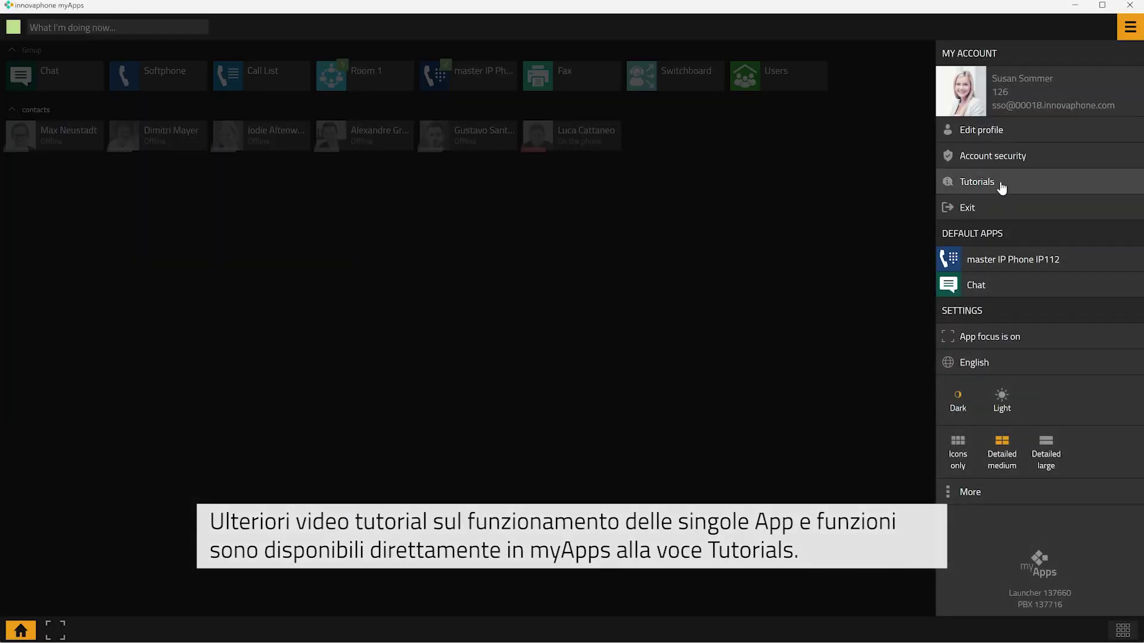
left_click(1004, 181)
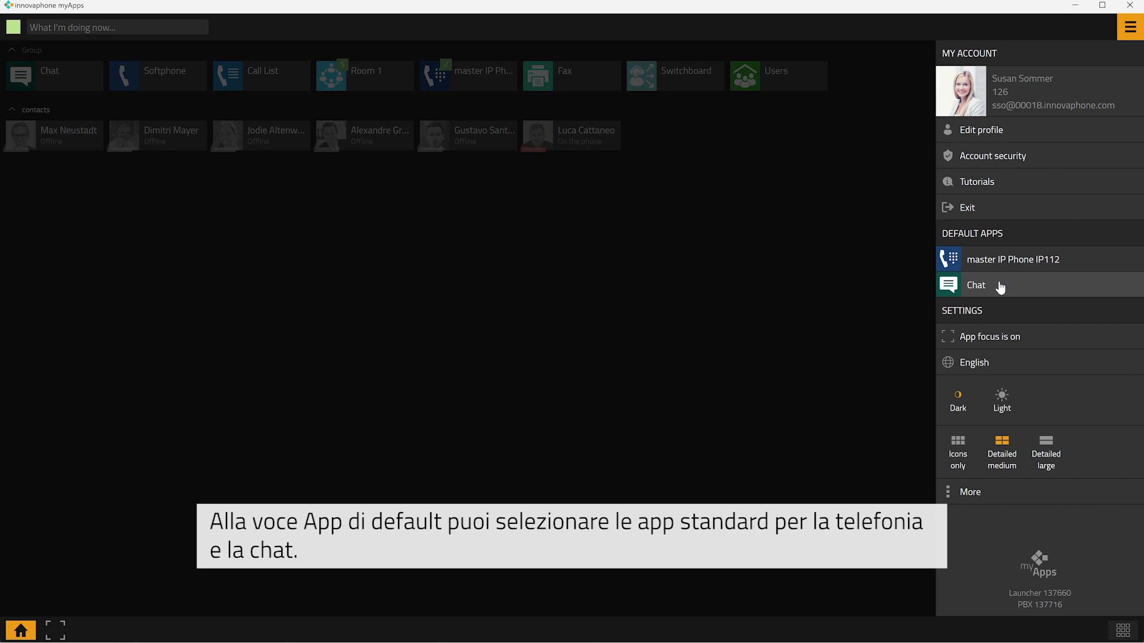
Turn App focus off and back on in the settings.
left_click(988, 337)
left_click(489, 263)
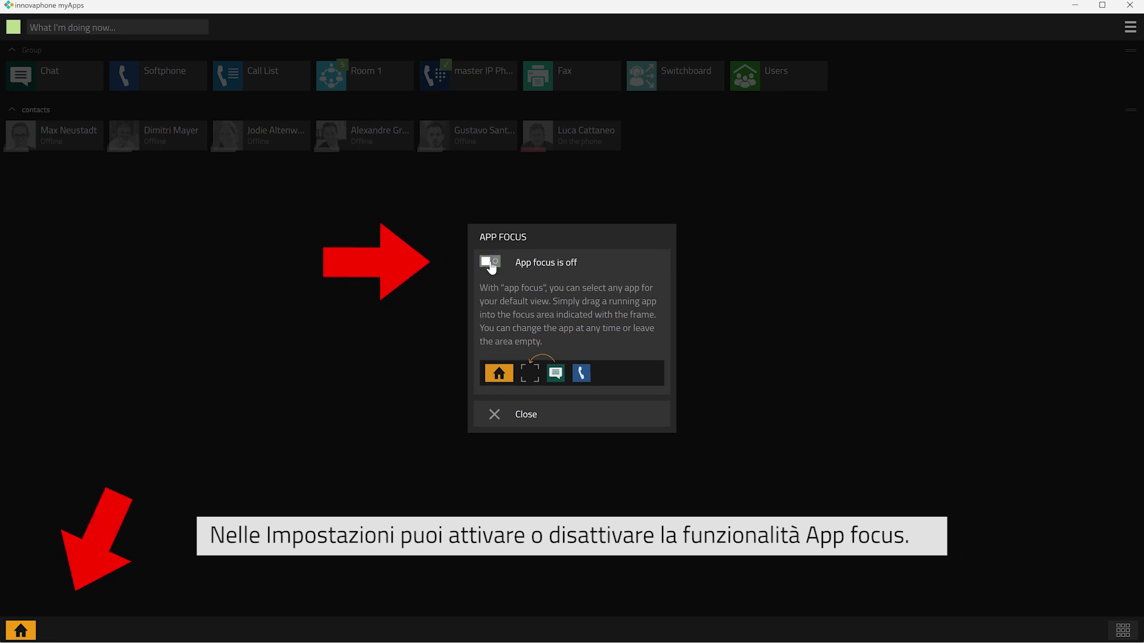
left_click(489, 263)
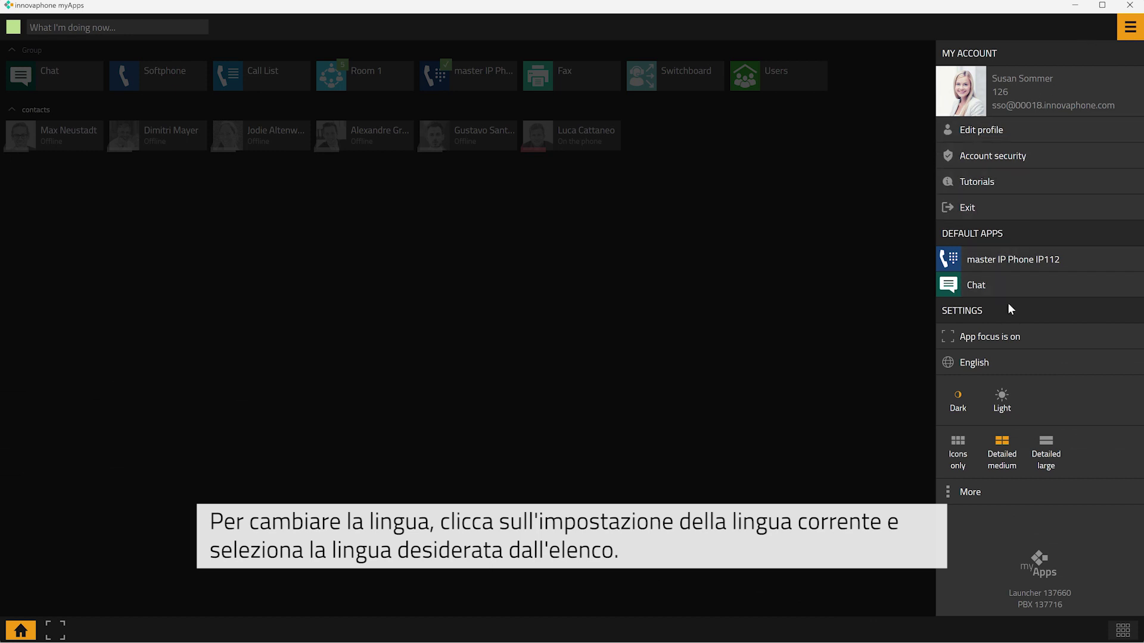
Open the interface language setting, and switch the theme to Light and back to Dark.
left_click(1006, 367)
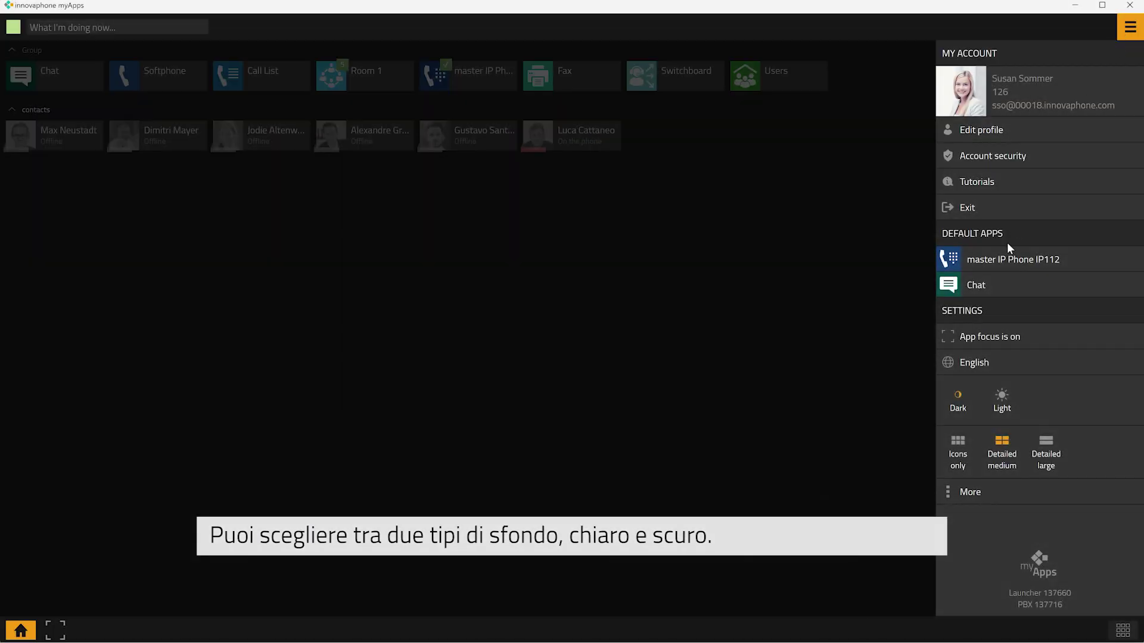
left_click(1002, 402)
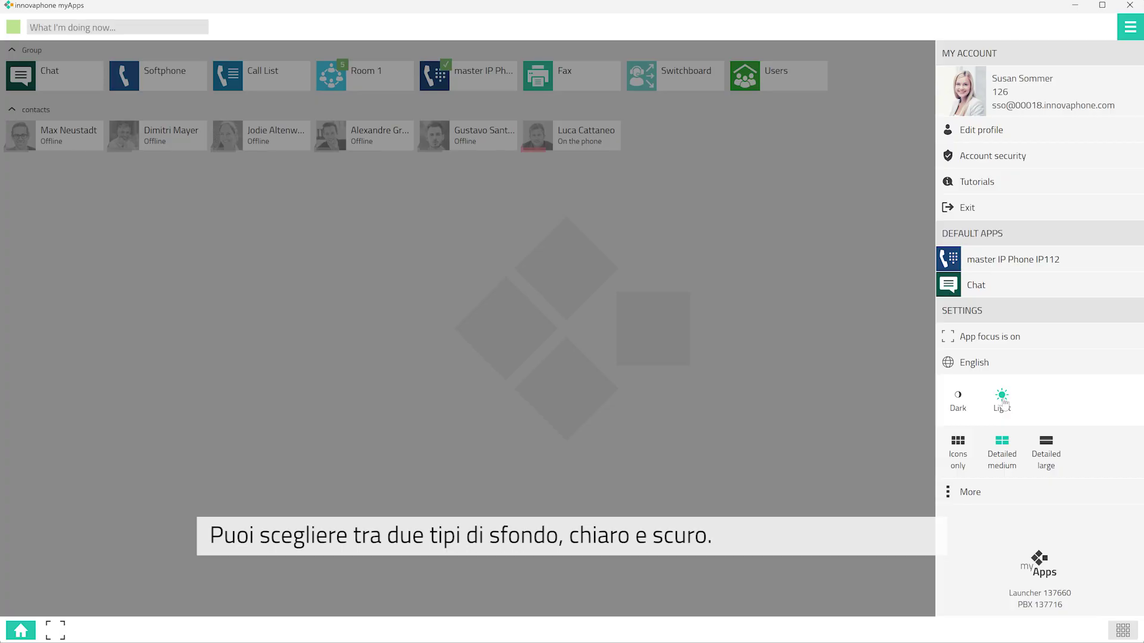
left_click(956, 399)
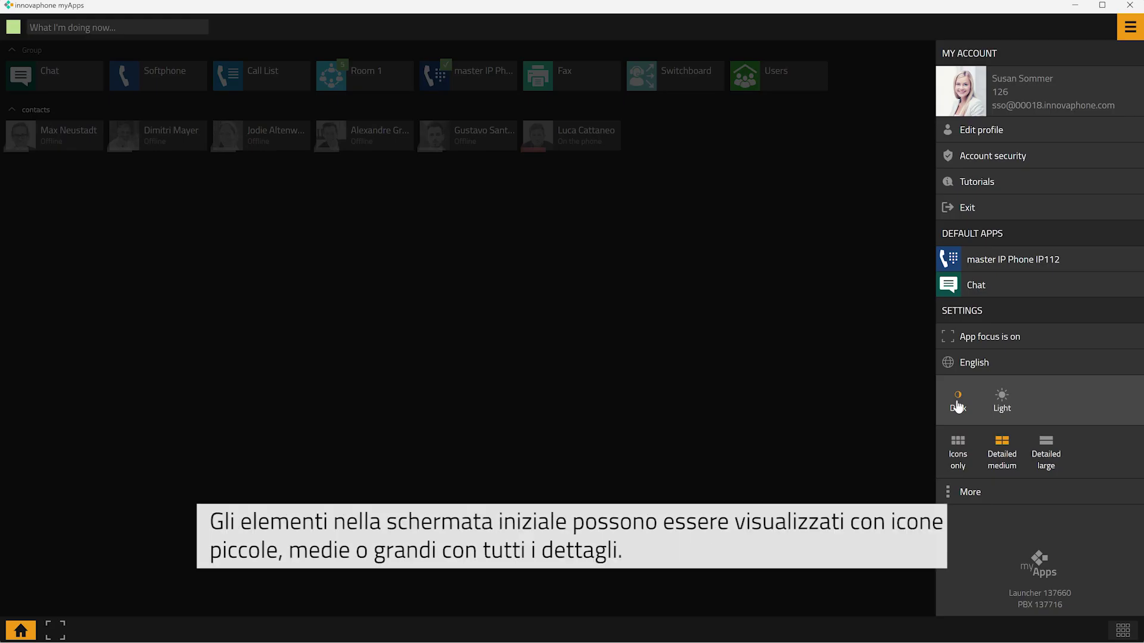
Try the Icons only, Detailed medium and Detailed large layouts for the home screen, and return to Detailed medium.
left_click(958, 446)
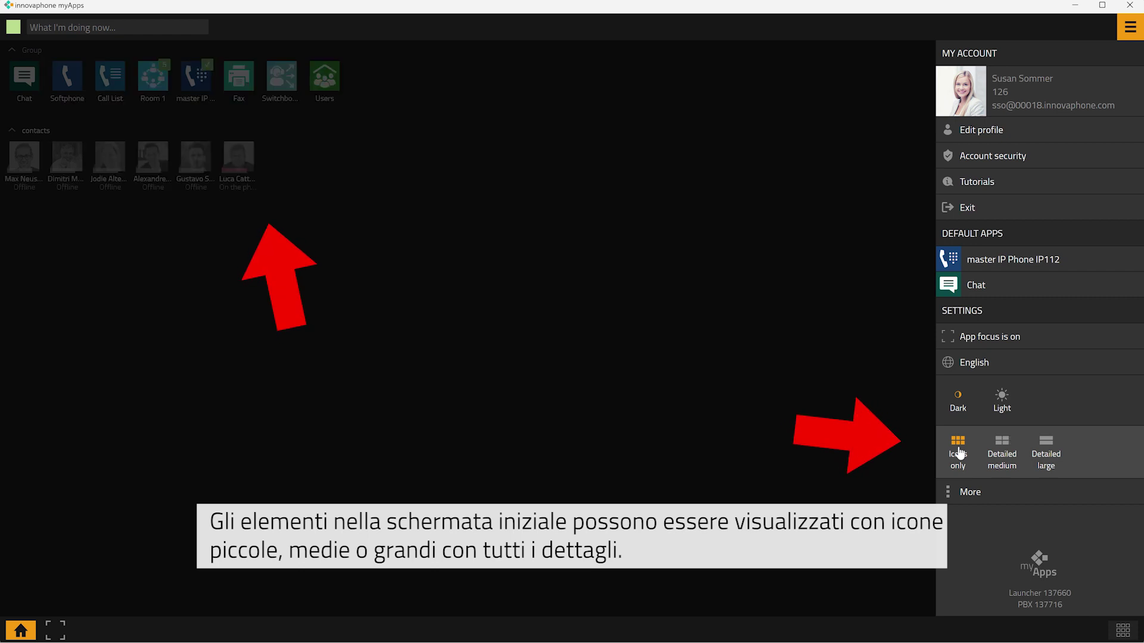
left_click(1003, 453)
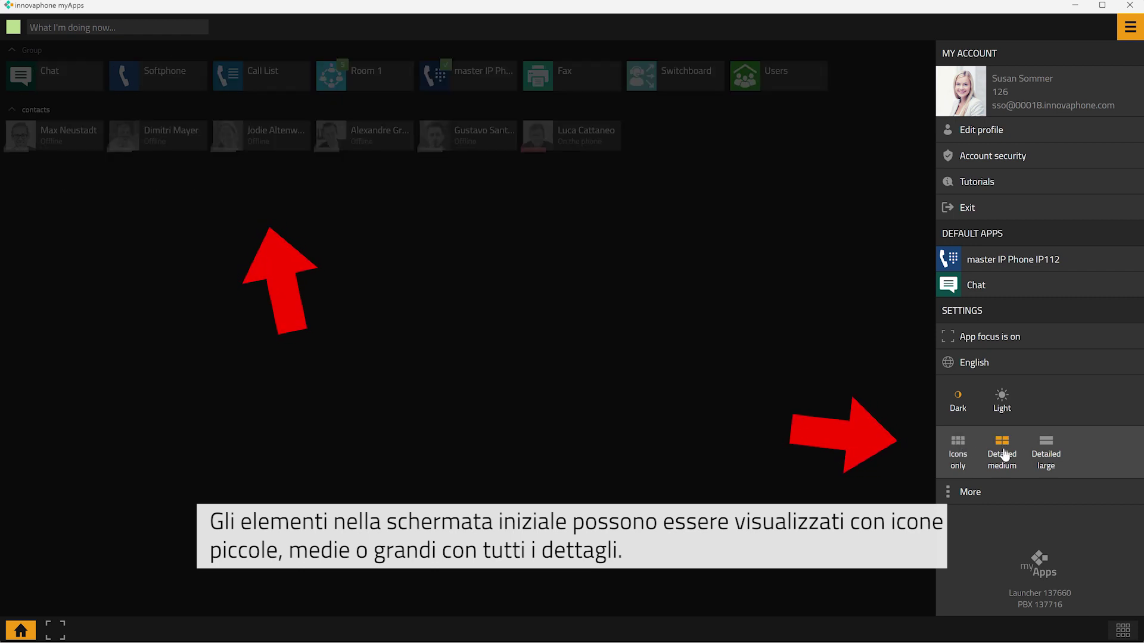
left_click(1046, 456)
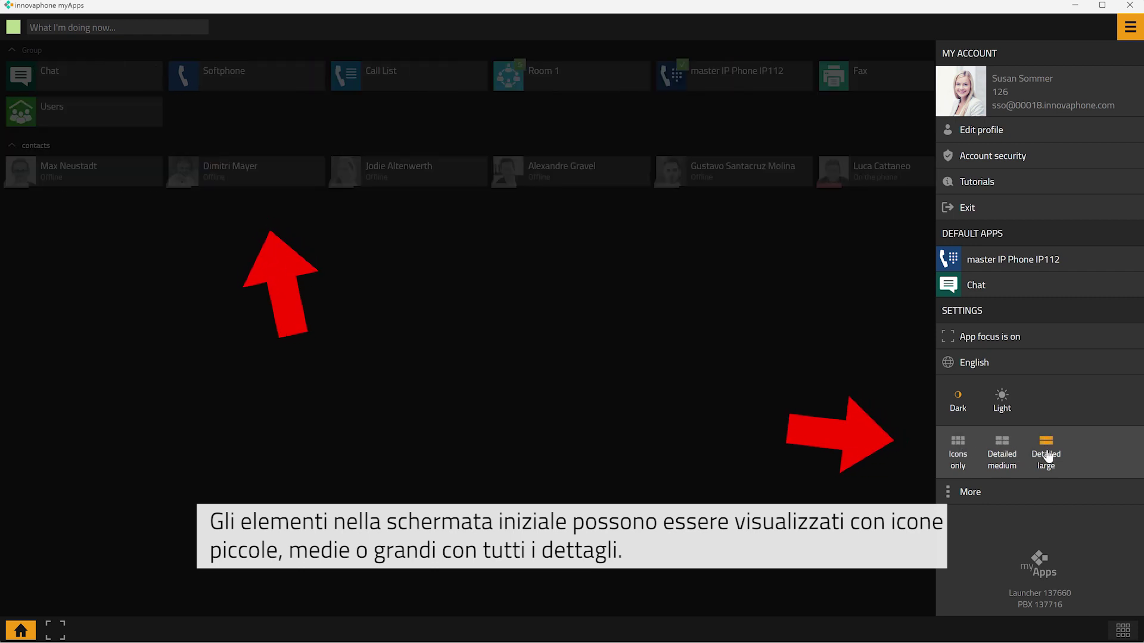
left_click(1002, 452)
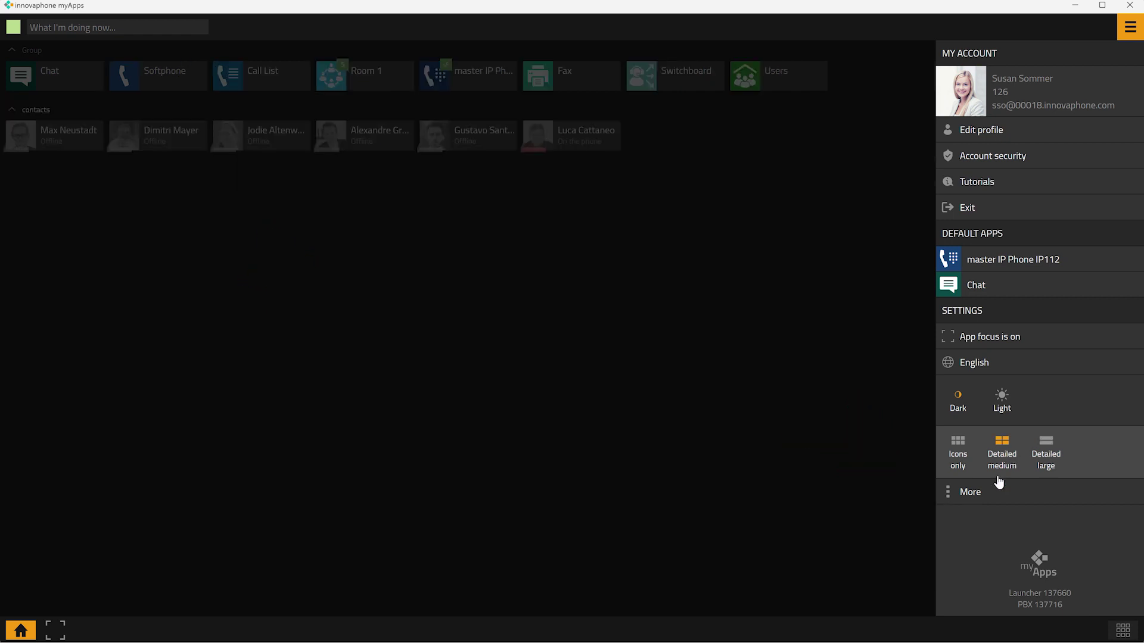
Open the additional settings and toggle Start myApps at login off and back on.
left_click(969, 492)
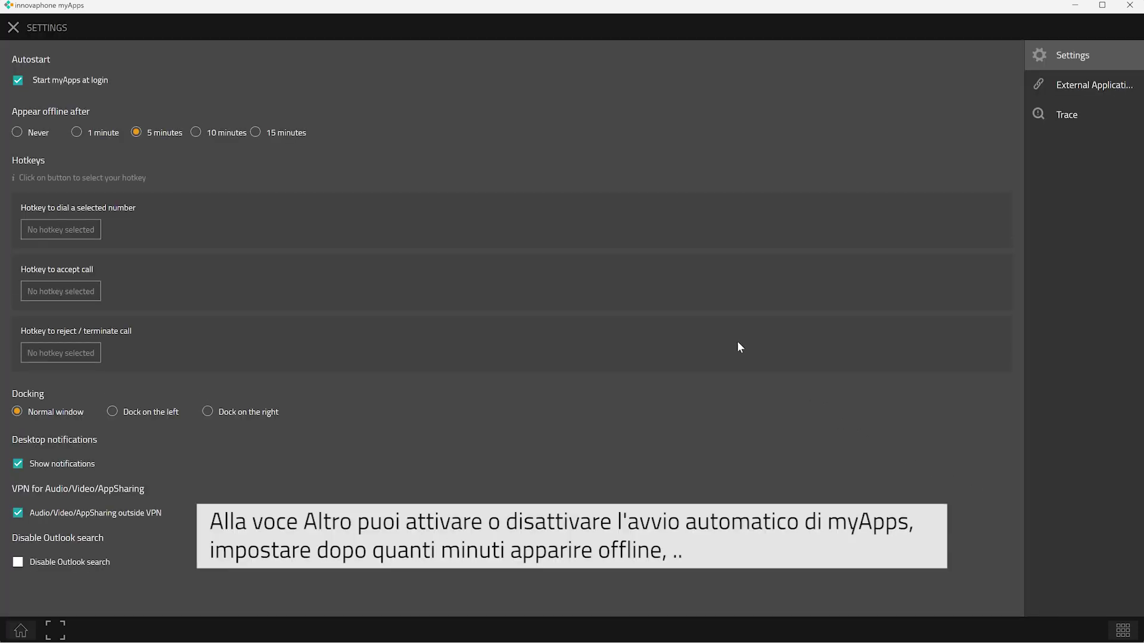
left_click(26, 124)
left_click(26, 124)
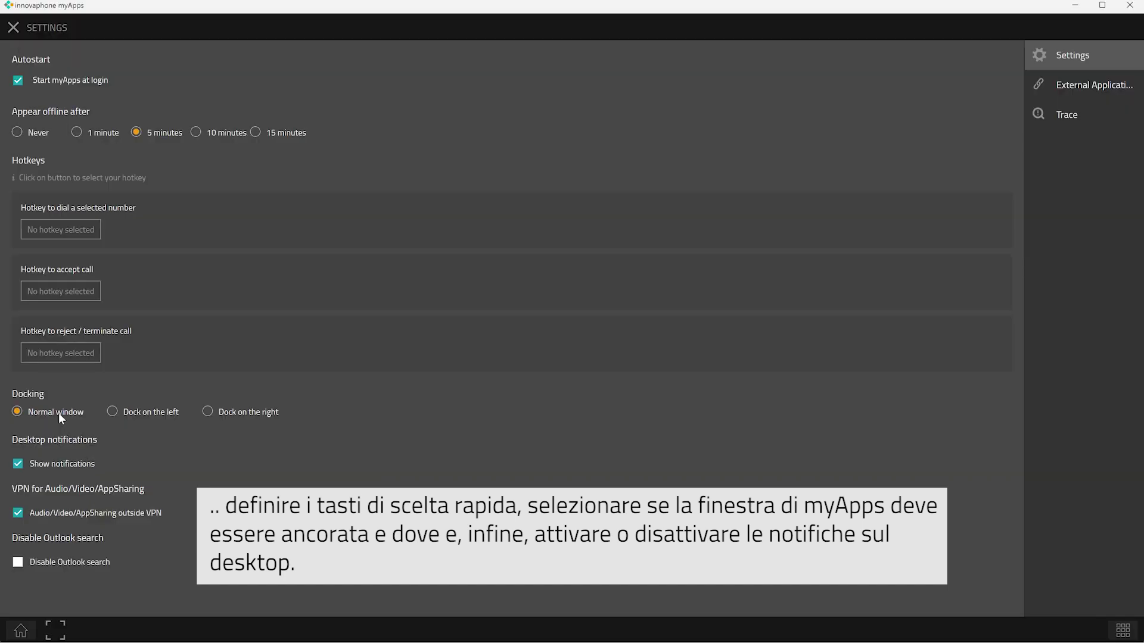
Dock myApps on the left, switch it to the right, and restore the Normal window docking option.
left_click(109, 411)
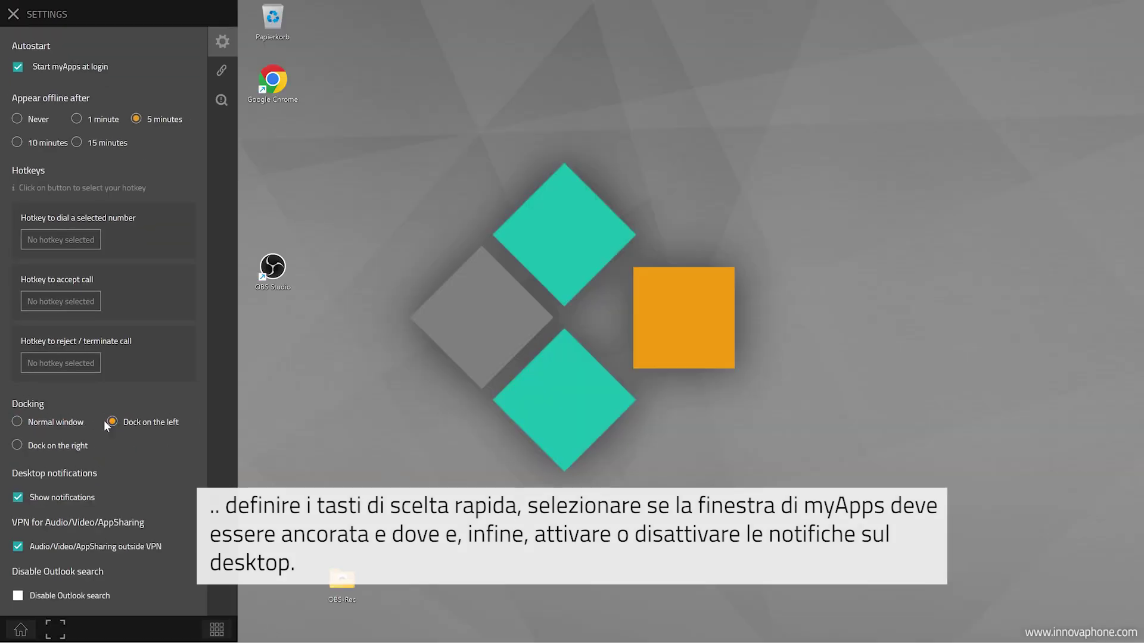
left_click(18, 447)
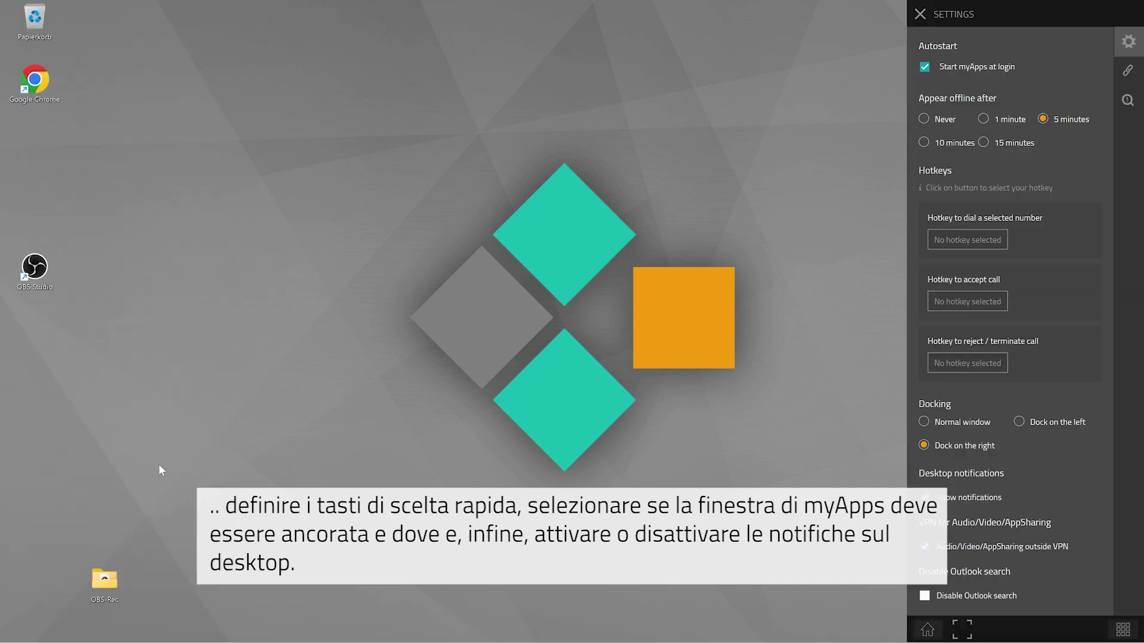
left_click(924, 422)
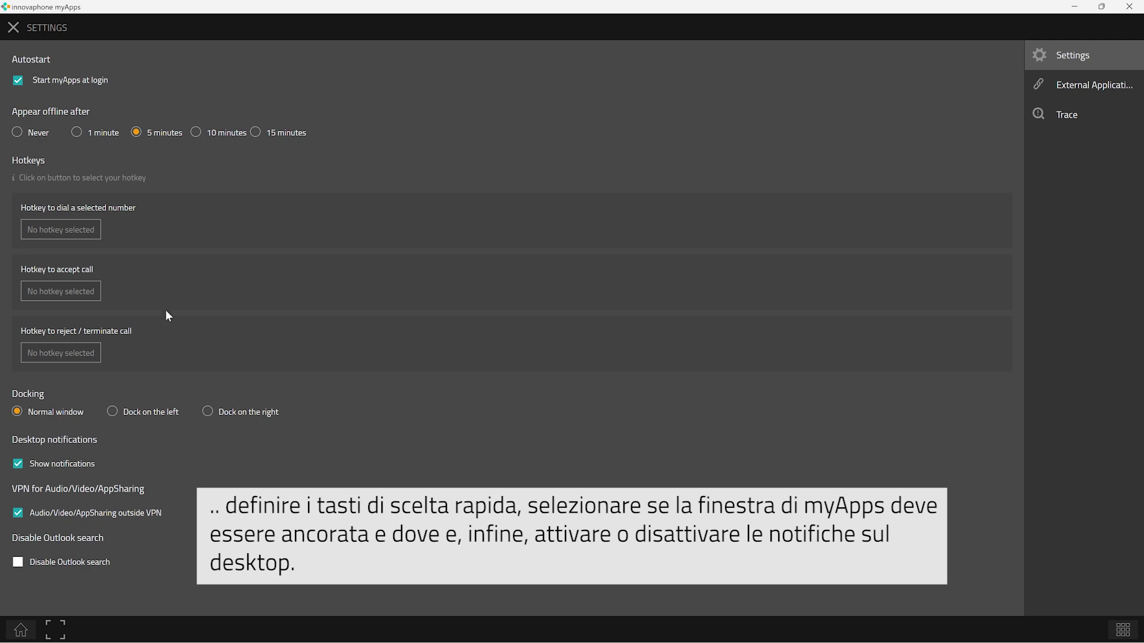
Toggle Show notifications off and back on, and return to the home screen.
left_click(20, 471)
left_click(20, 472)
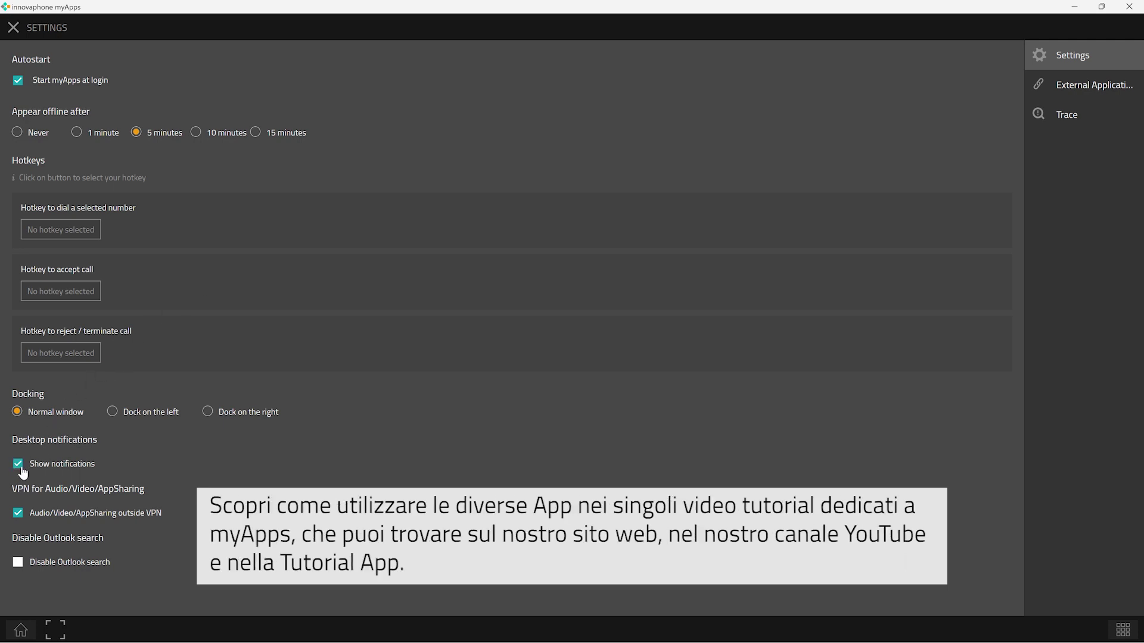
left_click(20, 630)
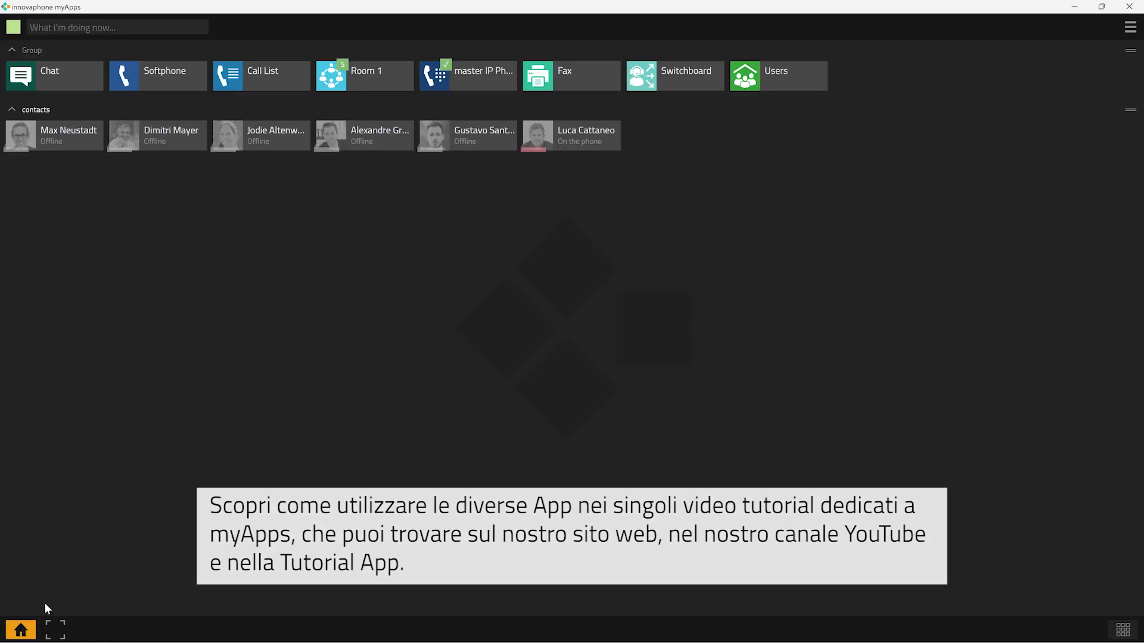